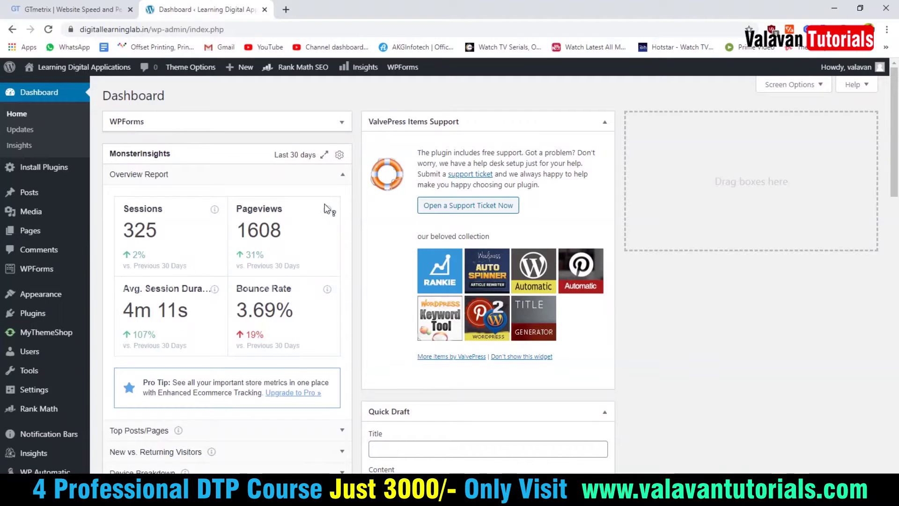
left_click_drag(177, 29, 100, 38)
key("ctrl+c")
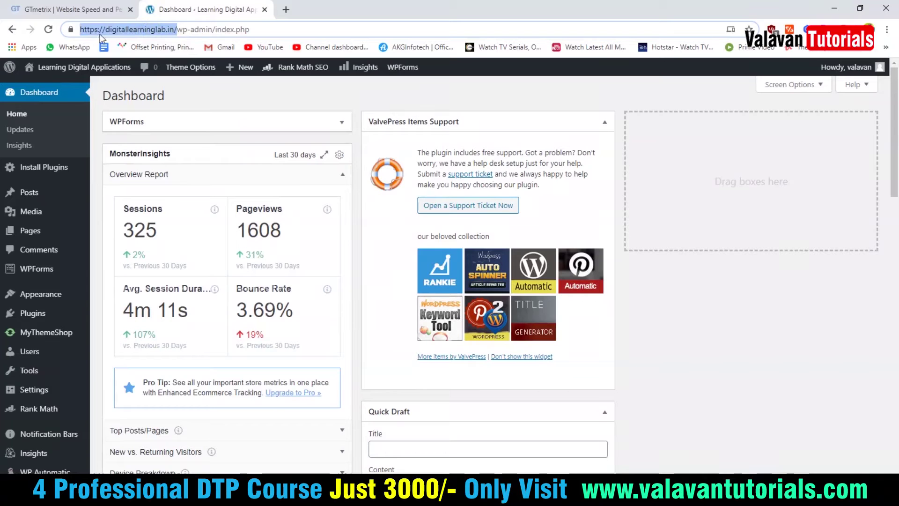
left_click(89, 14)
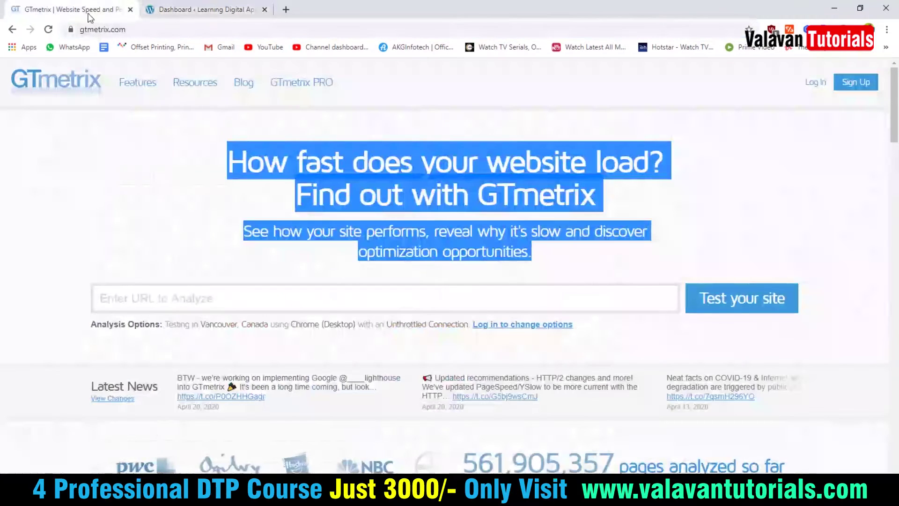
left_click(80, 155)
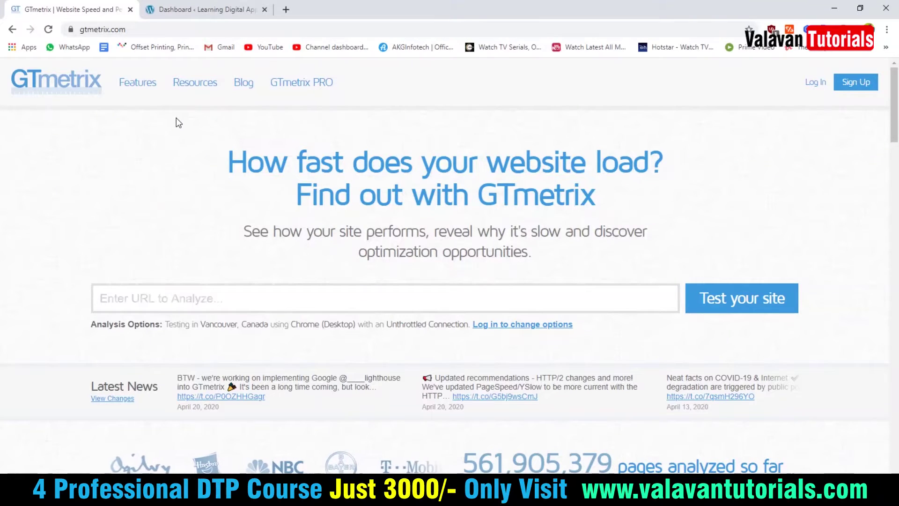
left_click(207, 298)
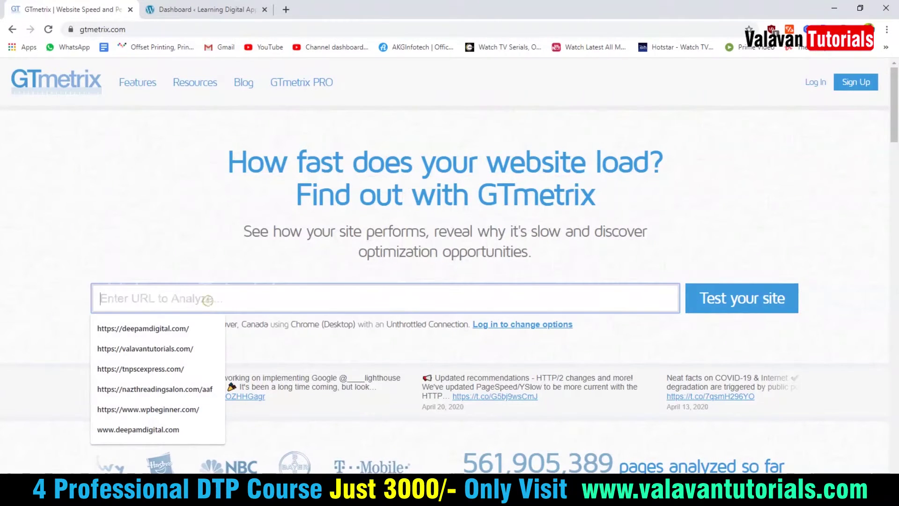
key("ctrl+v")
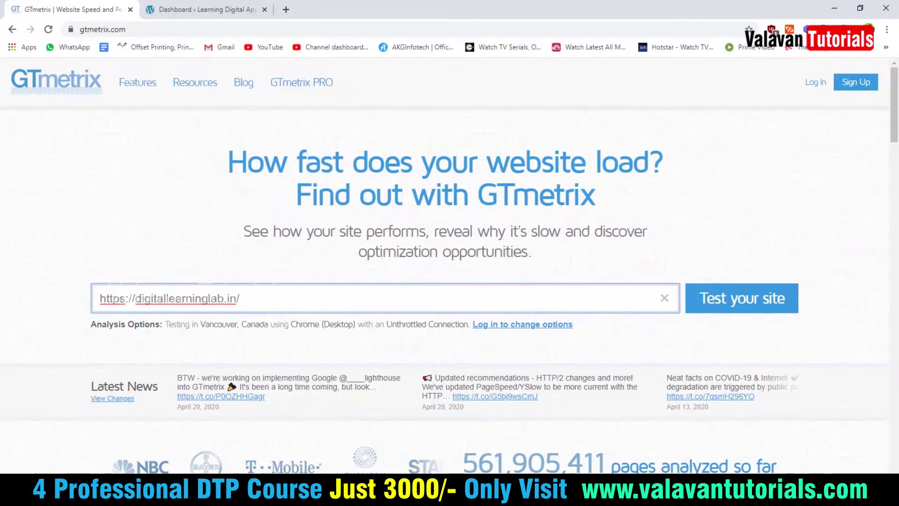
left_click(745, 302)
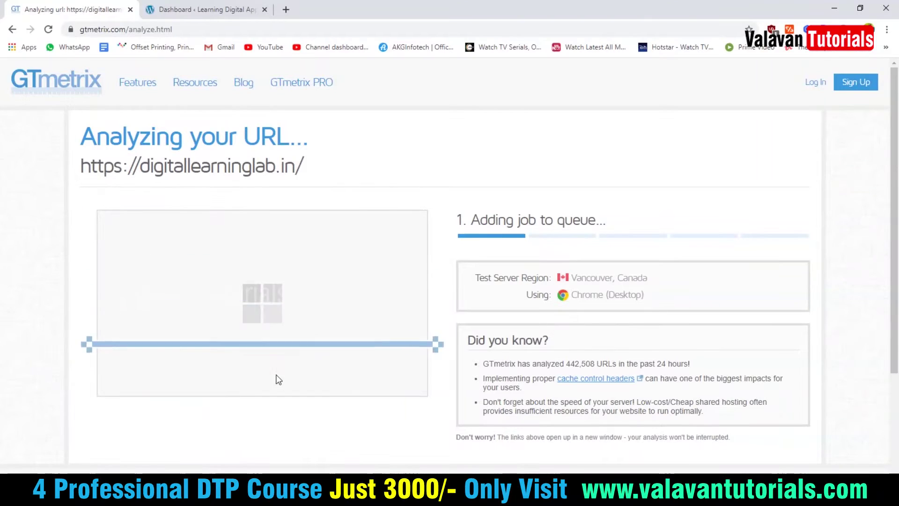
scroll(278, 379, "down", 1)
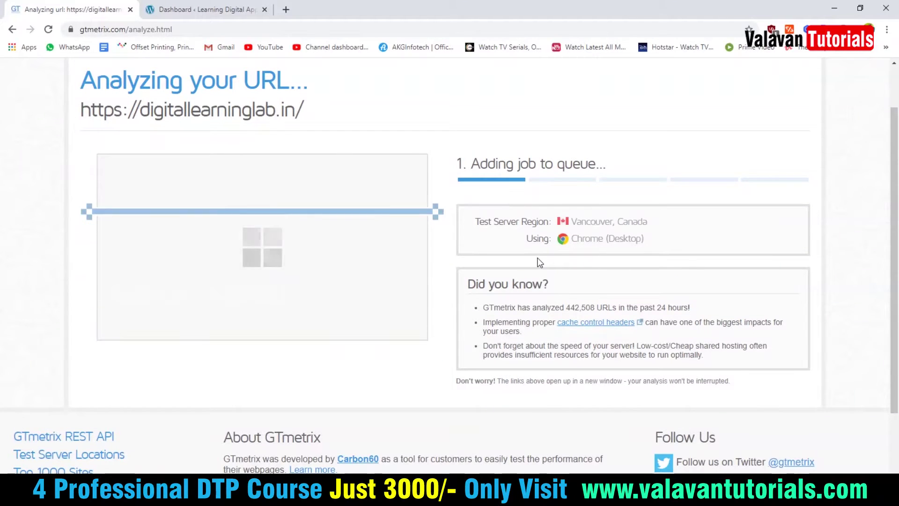
Step: Search Google for "getmetrix" in a new browser tab and open the GTmetrix site from the results
left_click(285, 9)
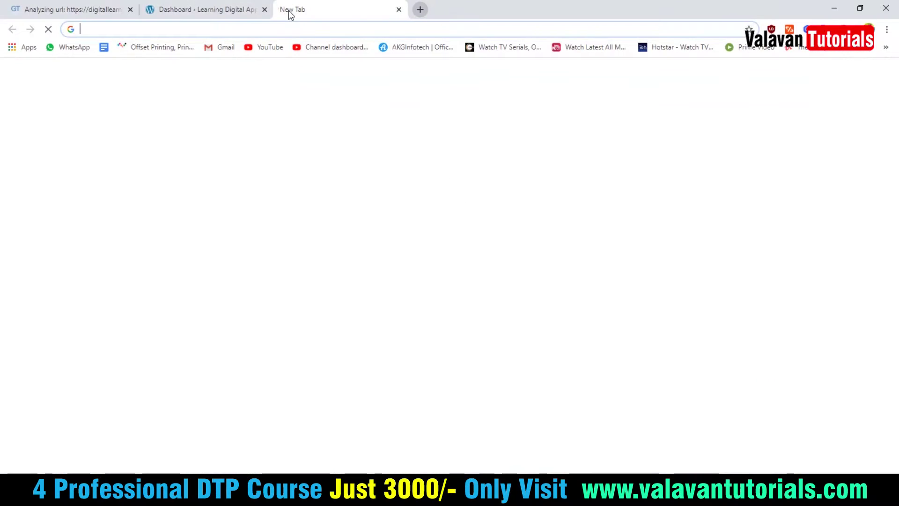
type("get")
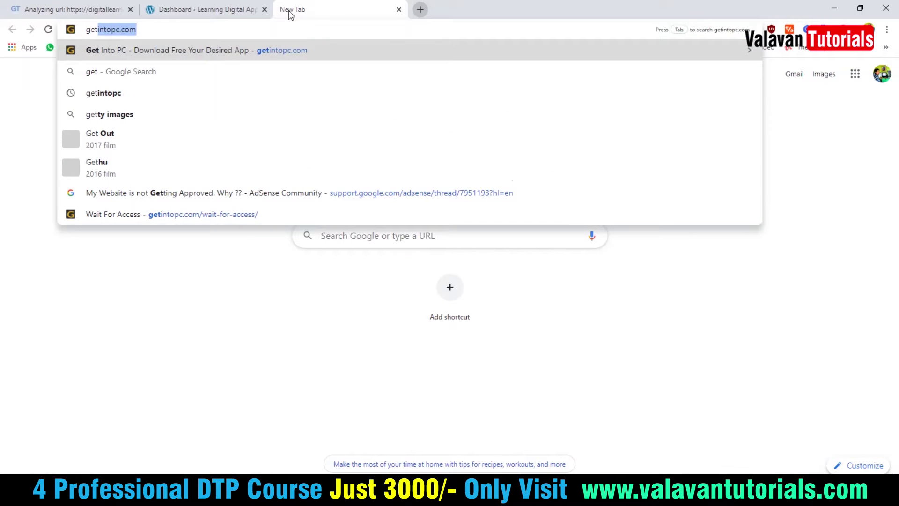
type("met")
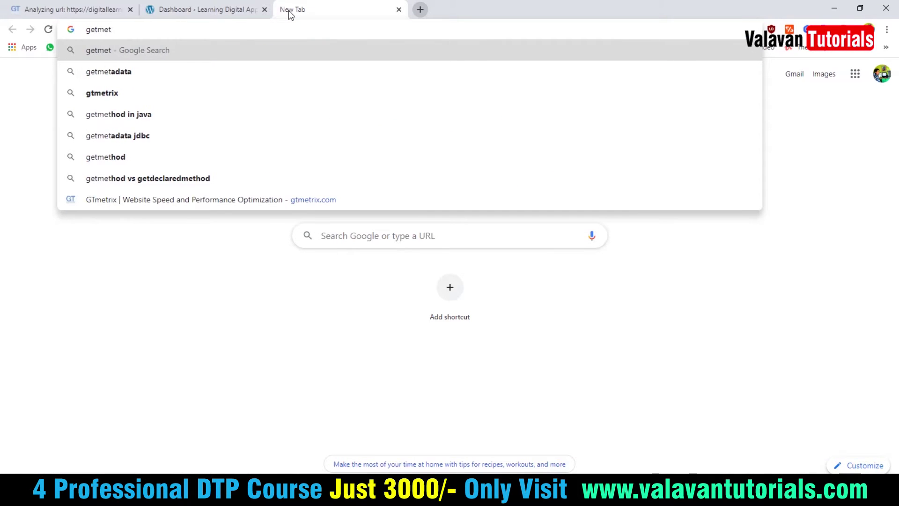
type("rix")
key("Return")
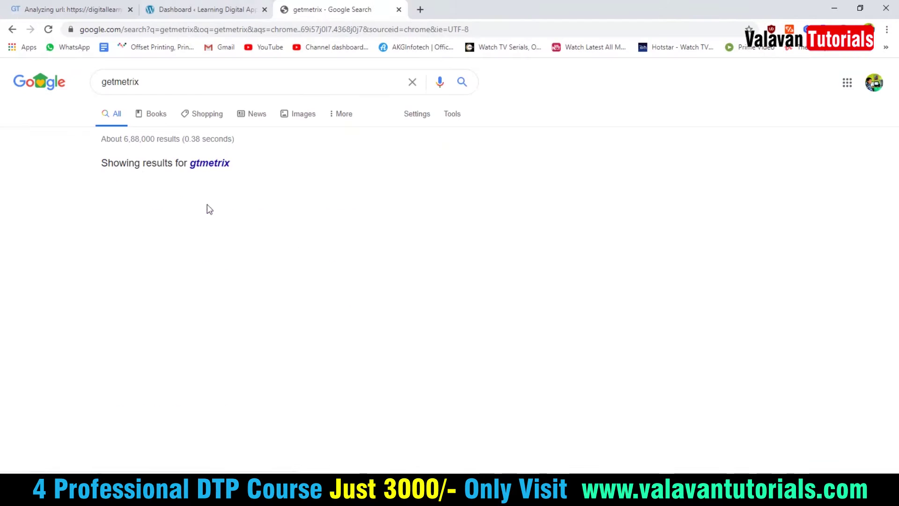
left_click(210, 213)
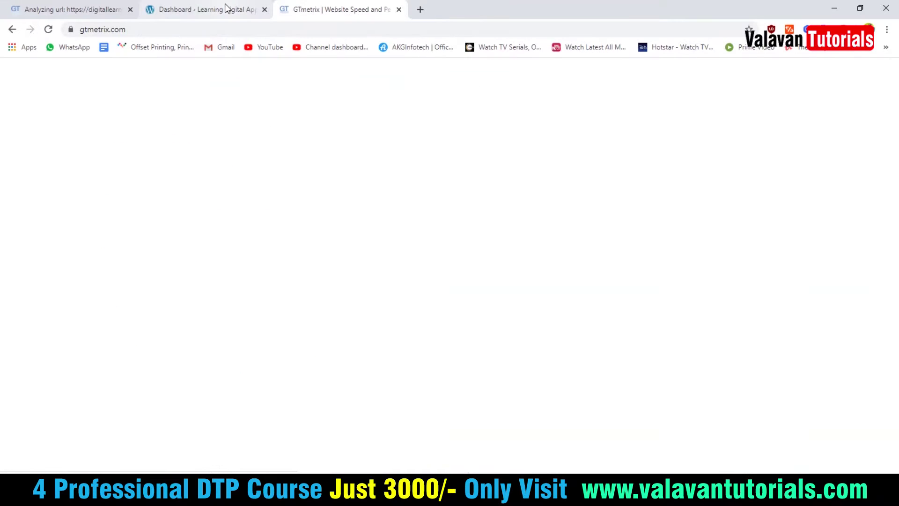
left_click(206, 300)
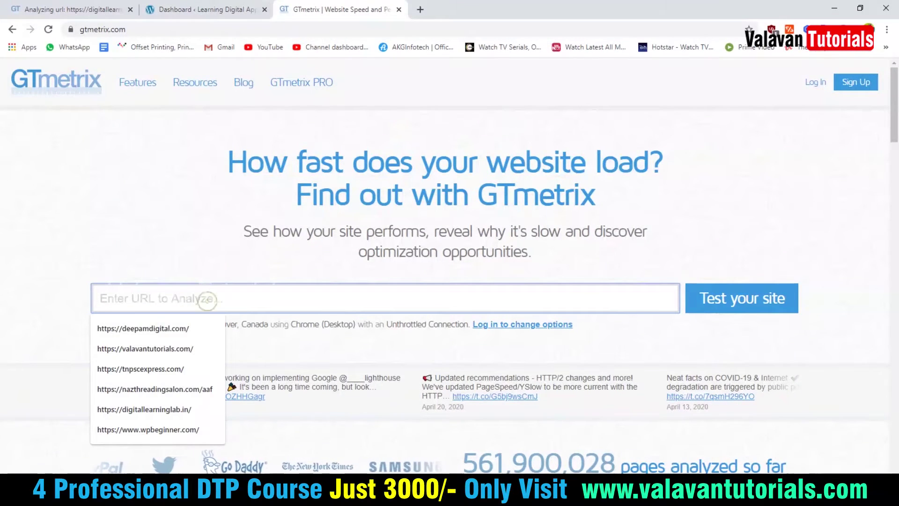
left_click(170, 328)
left_click(726, 299)
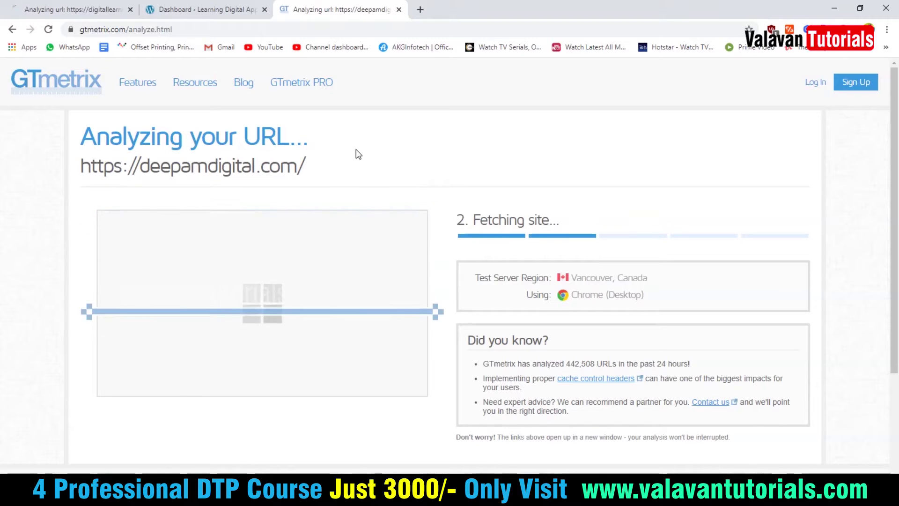
Step: Review the performance scores, total page size and PageSpeed recommendations in the digitallearninglab.in report
left_click(70, 10)
scroll(71, 312, "down", 1)
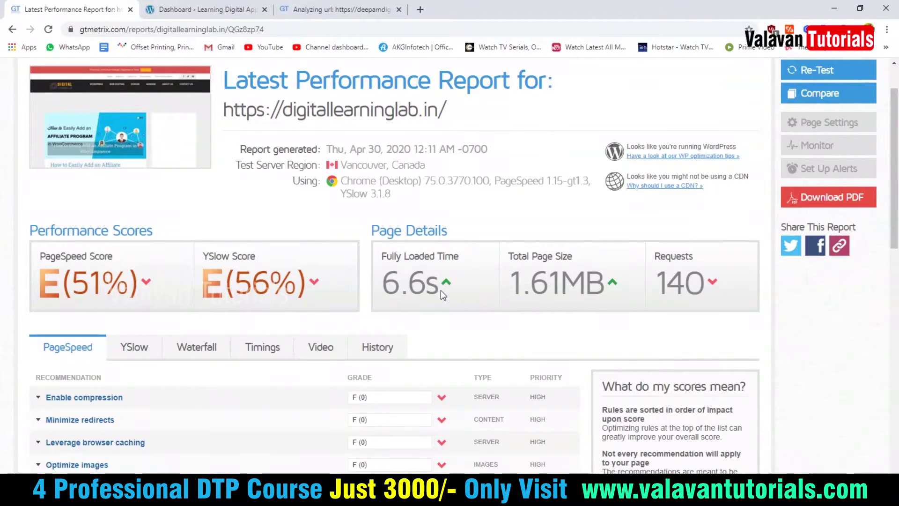
left_click_drag(517, 289, 575, 288)
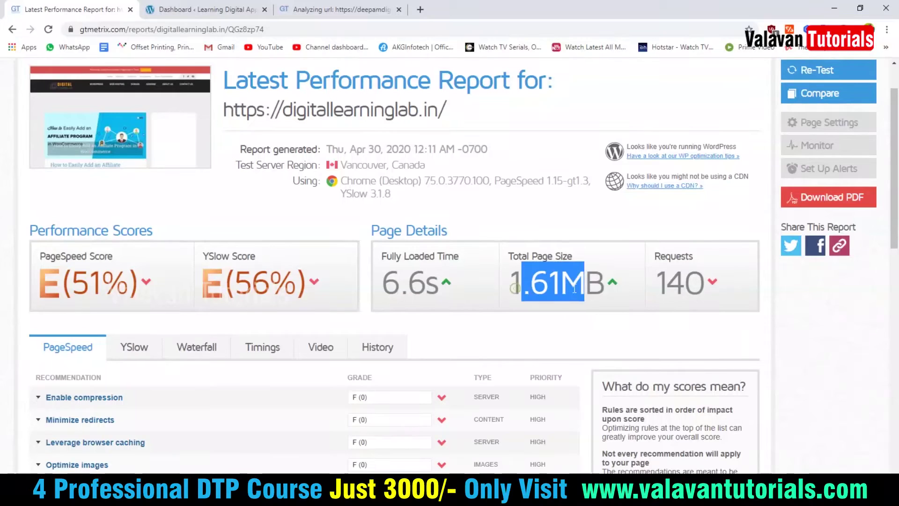
left_click(545, 291)
scroll(468, 324, "down", 12)
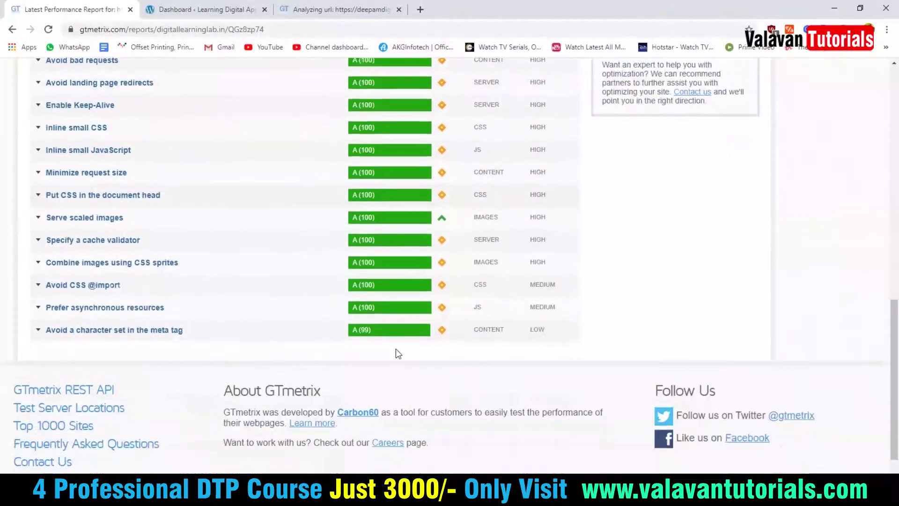
scroll(396, 349, "up", 12)
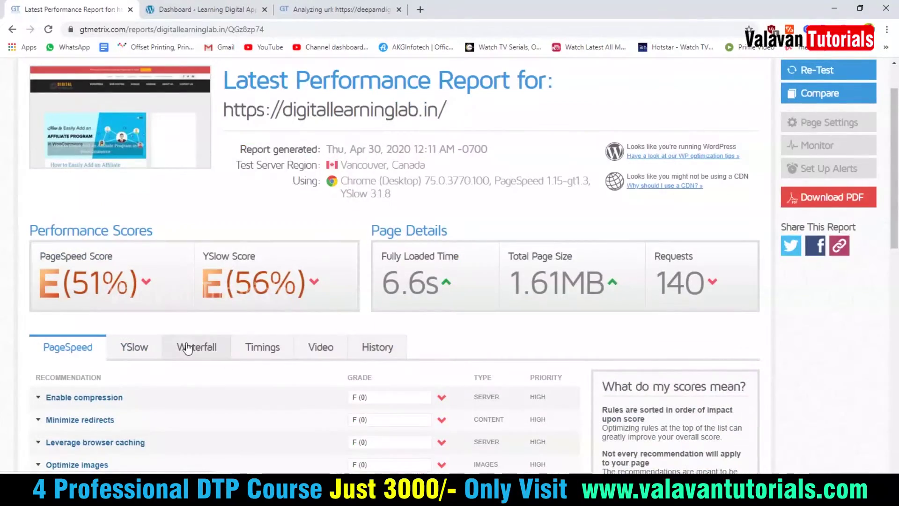
Step: Examine the Waterfall chart of the digitallearninglab.in report and return to its PageSpeed recommendations
left_click(187, 348)
scroll(319, 360, "down", 5)
scroll(234, 398, "down", 3)
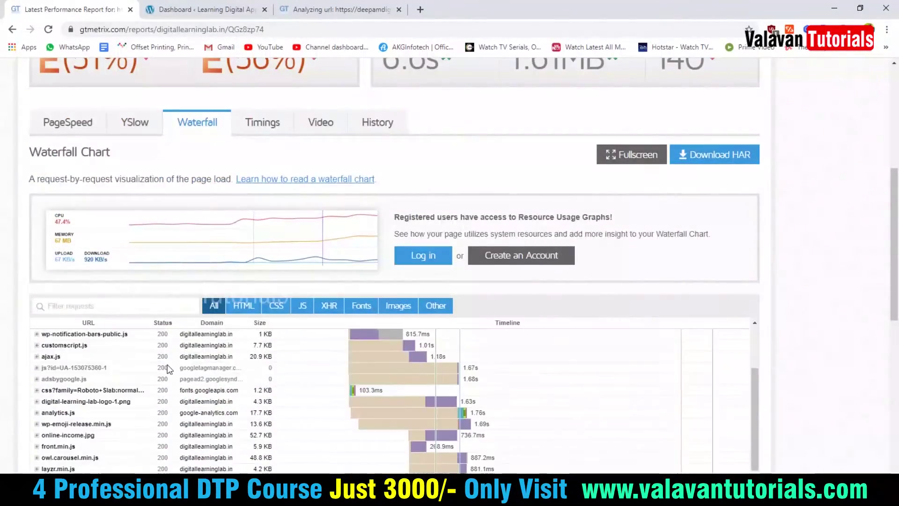
scroll(275, 398, "up", 8)
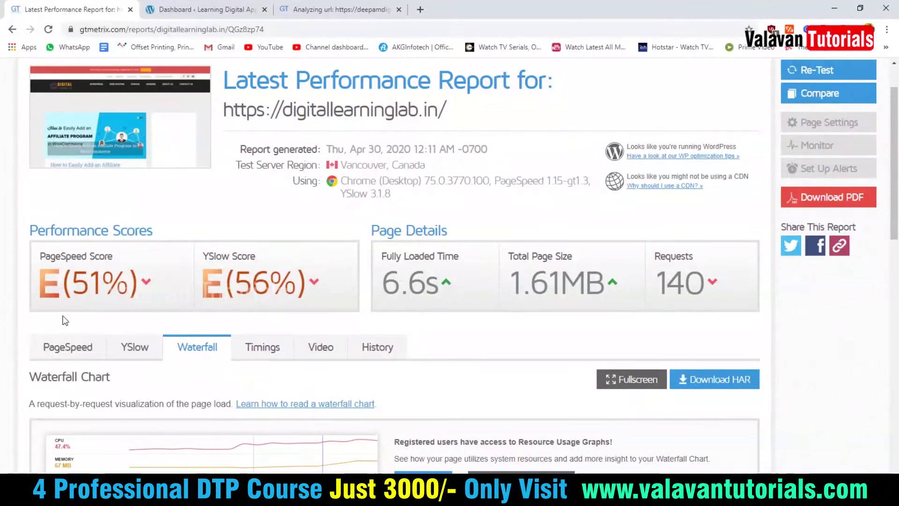
left_click(68, 347)
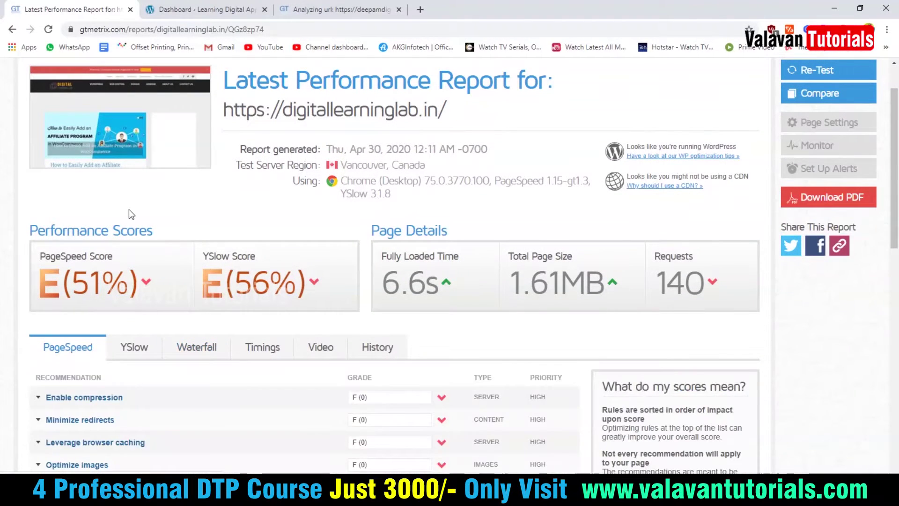
Step: Review the scores and page details in the deepamdigital.com report and compare them with the digitallearninglab.in report
left_click(339, 9)
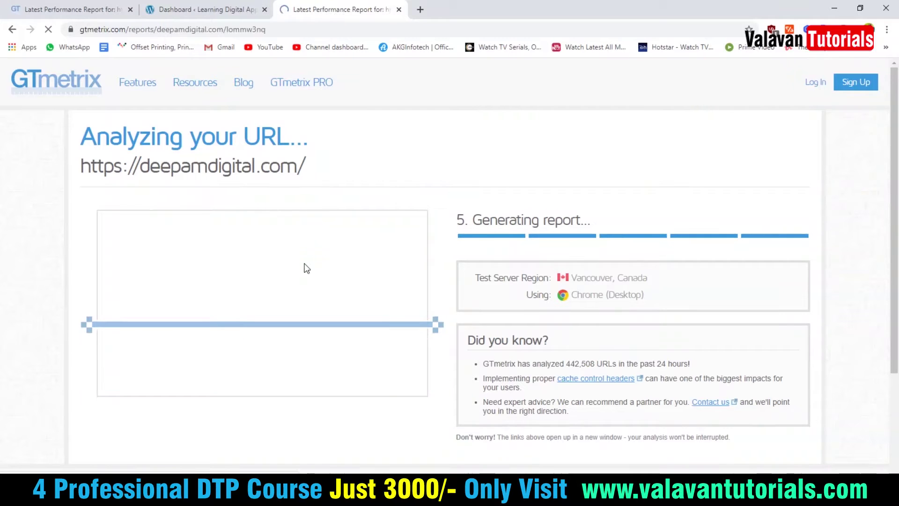
scroll(340, 251, "down", 1)
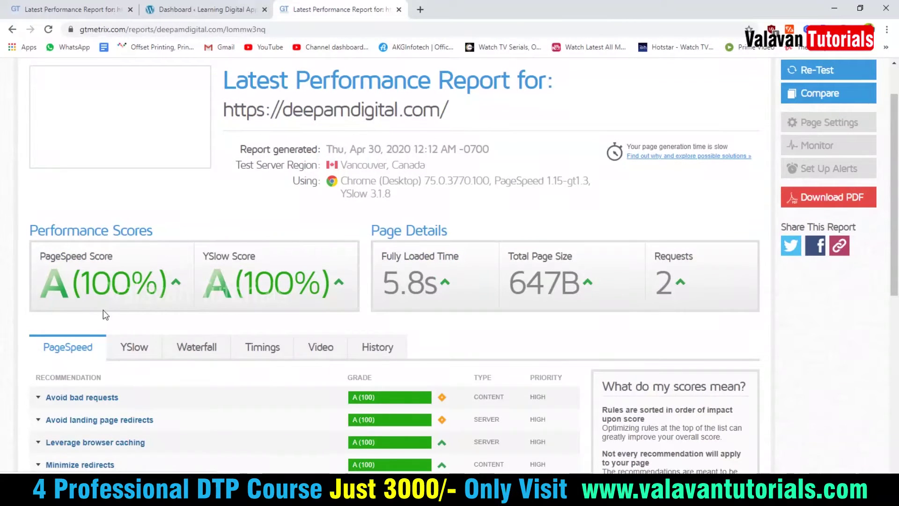
scroll(150, 319, "down", 2)
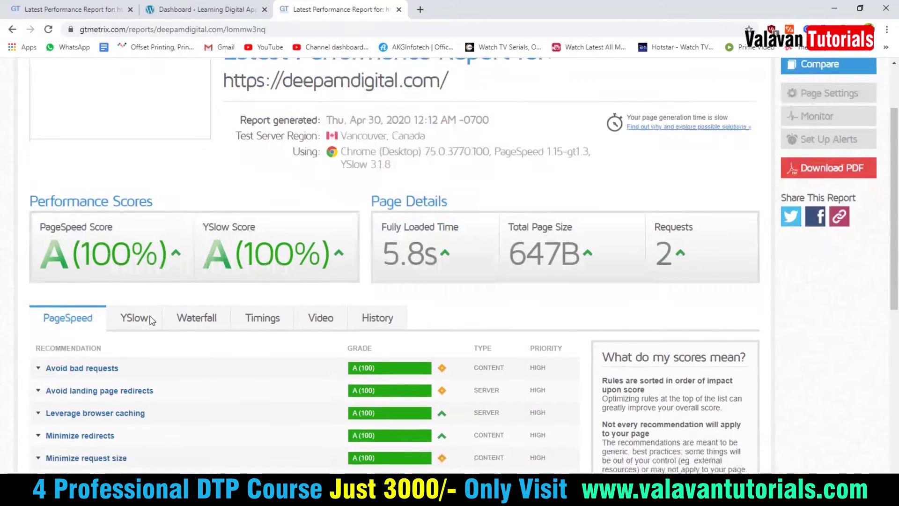
scroll(151, 321, "up", 1)
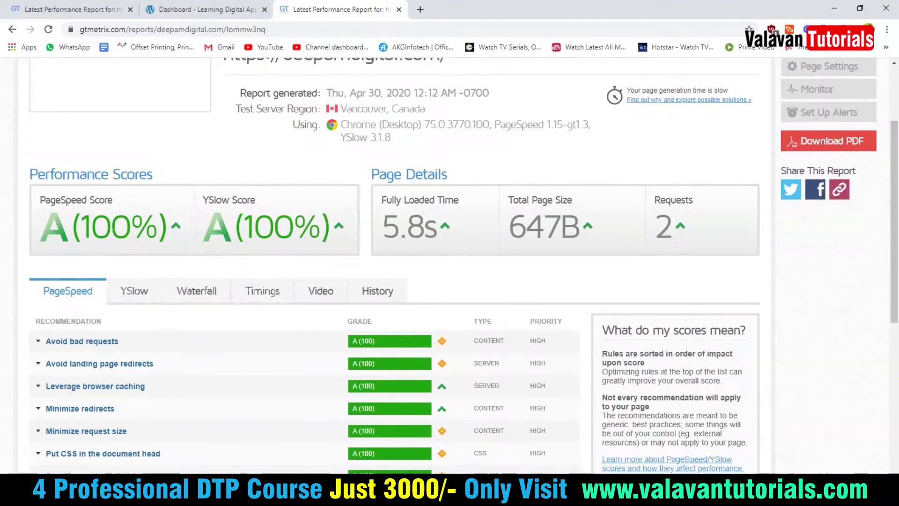
scroll(171, 229, "up", 2)
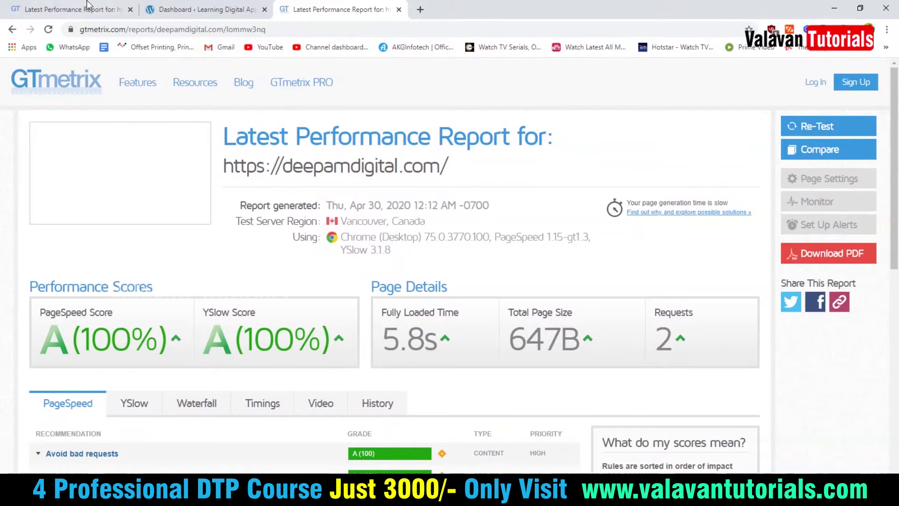
left_click(75, 9)
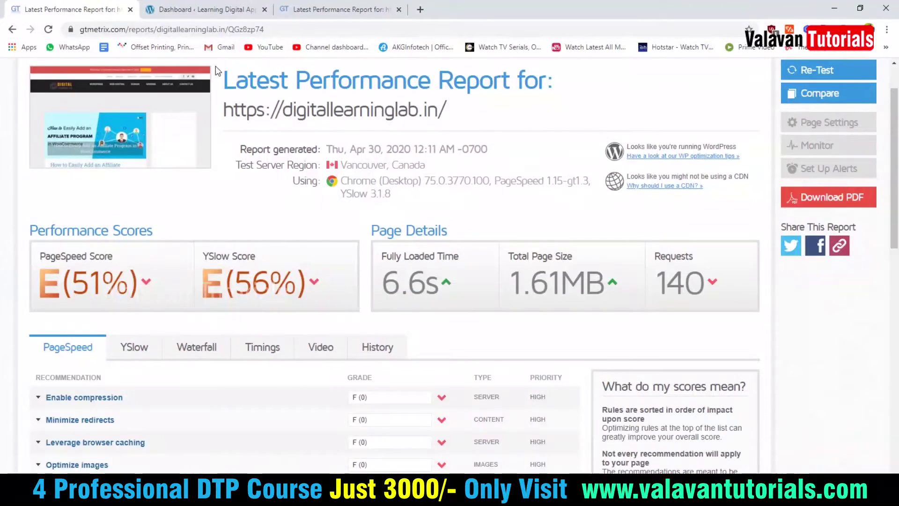
Step: Open the list of installed plugins in the site's WordPress dashboard and review it
left_click(218, 14)
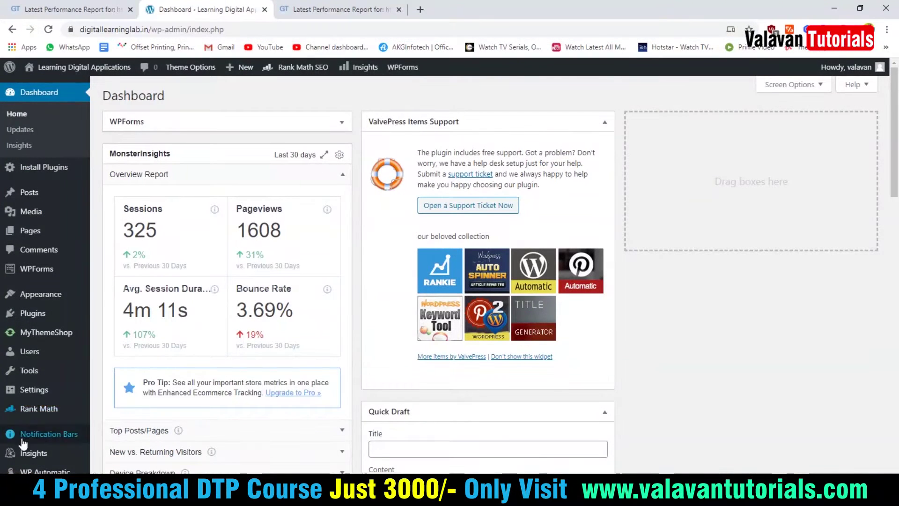
scroll(54, 445, "down", 1)
mouse_move(35, 437)
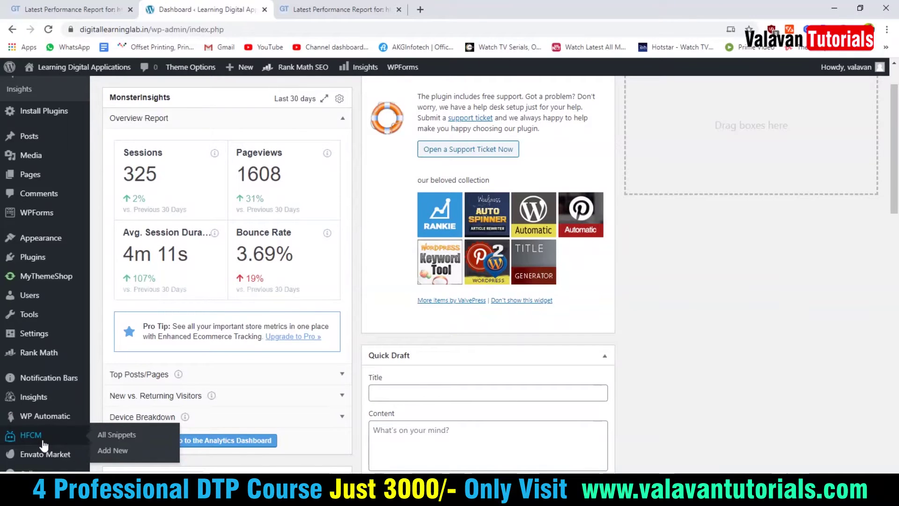
mouse_move(40, 257)
left_click(151, 274)
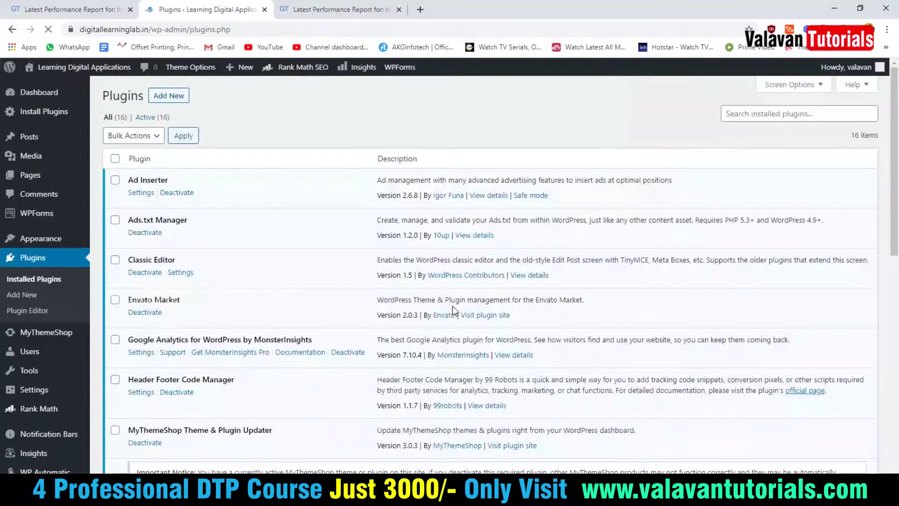
scroll(237, 423, "down", 5)
scroll(236, 423, "down", 6)
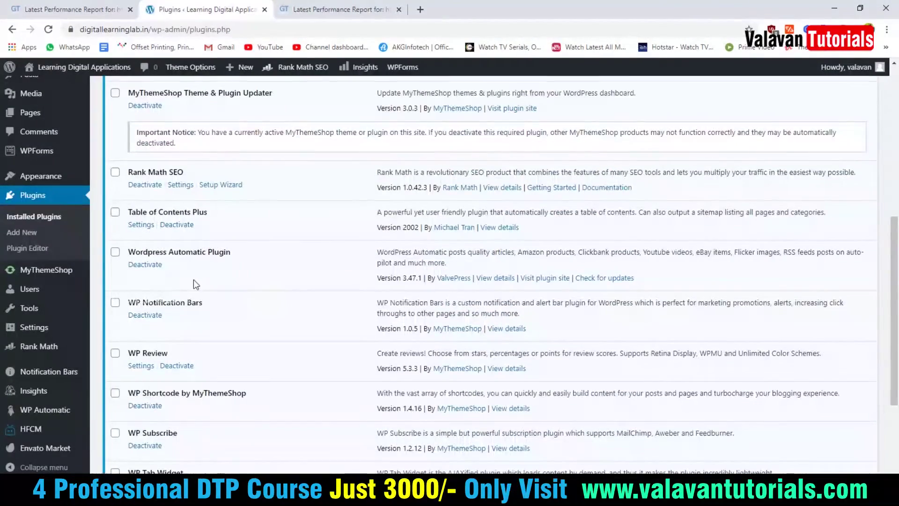
scroll(213, 415, "up", 10)
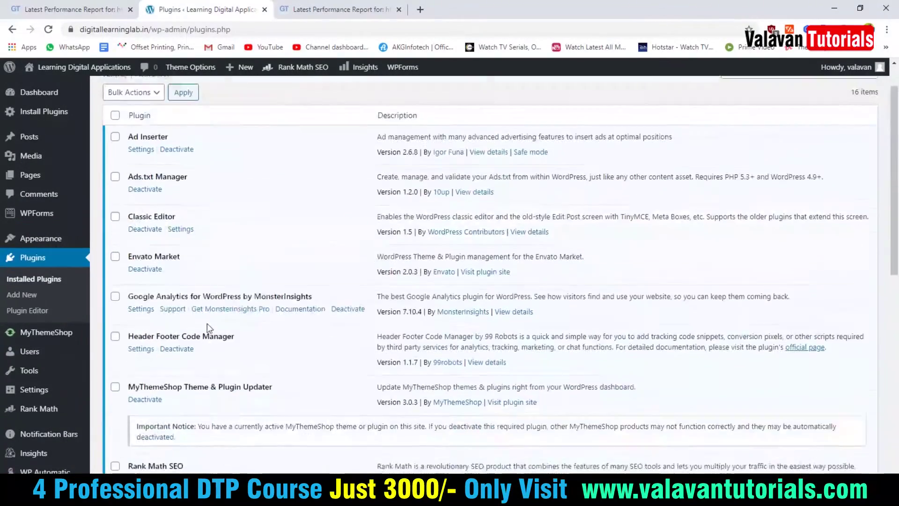
Step: Find W3 Total Cache among the popular plugins available to add, then install and activate it
left_click(159, 98)
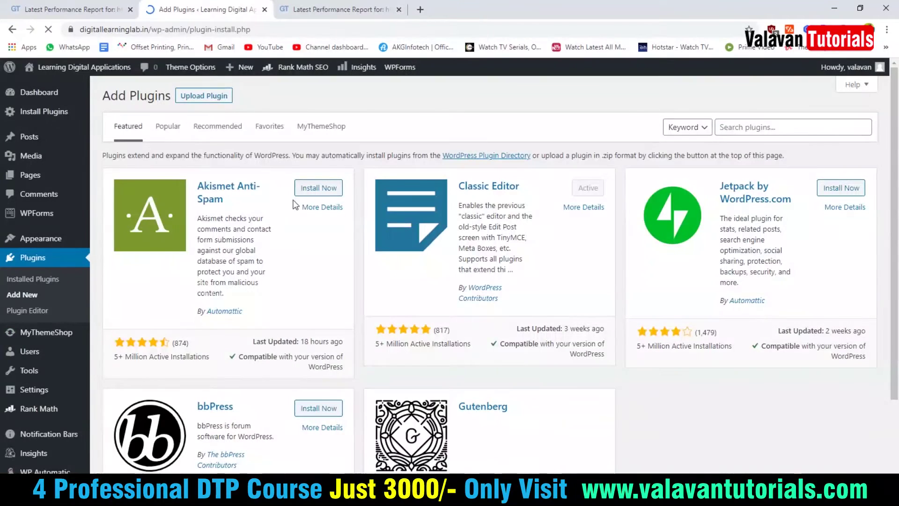
left_click(169, 128)
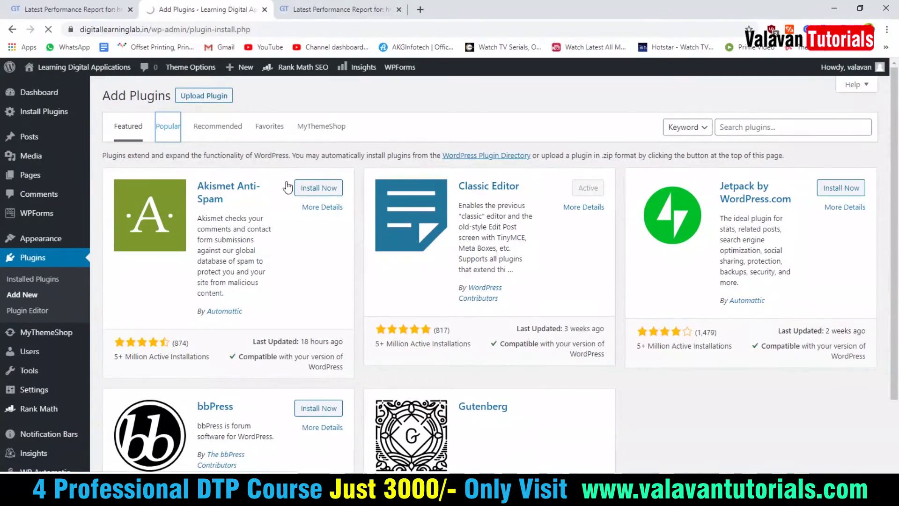
scroll(517, 311, "down", 3)
scroll(518, 311, "down", 15)
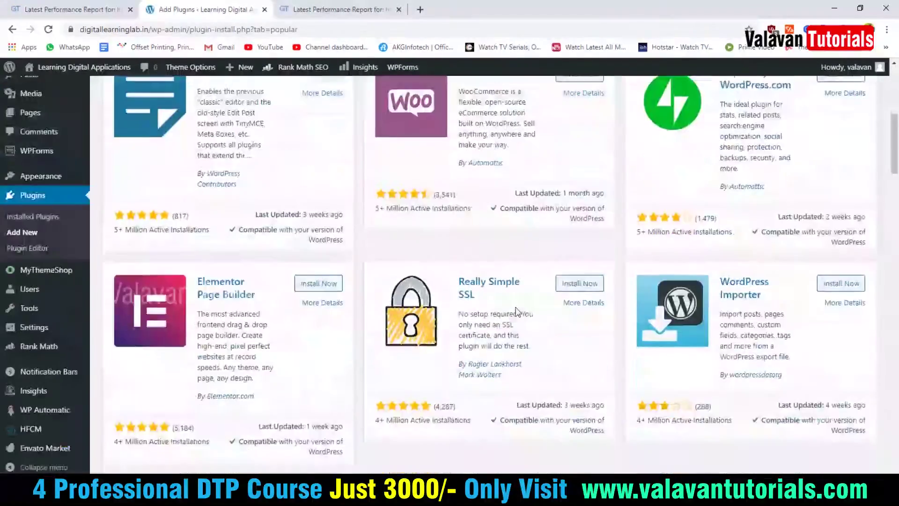
scroll(529, 307, "down", 14)
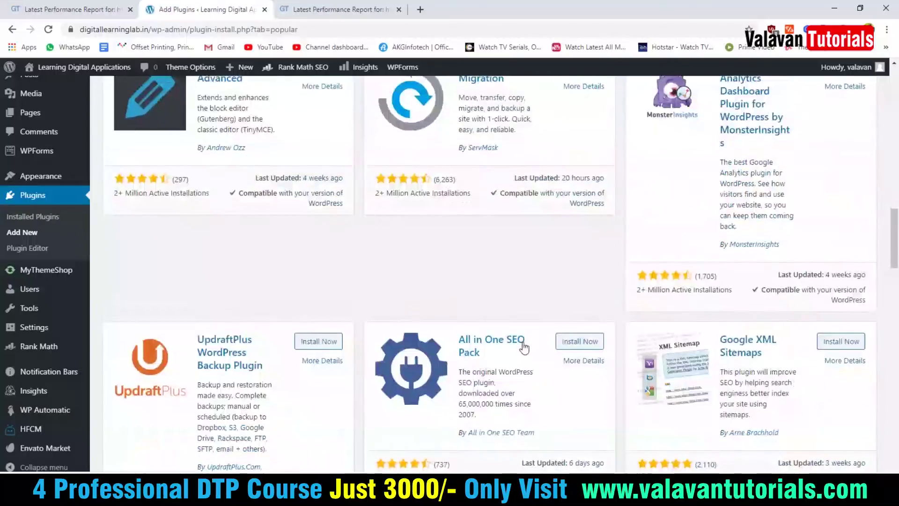
scroll(529, 307, "down", 10)
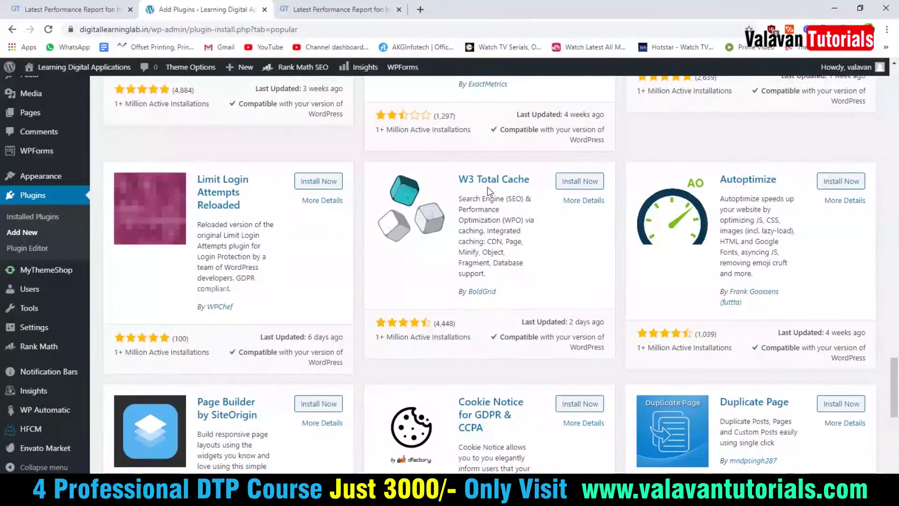
left_click(576, 182)
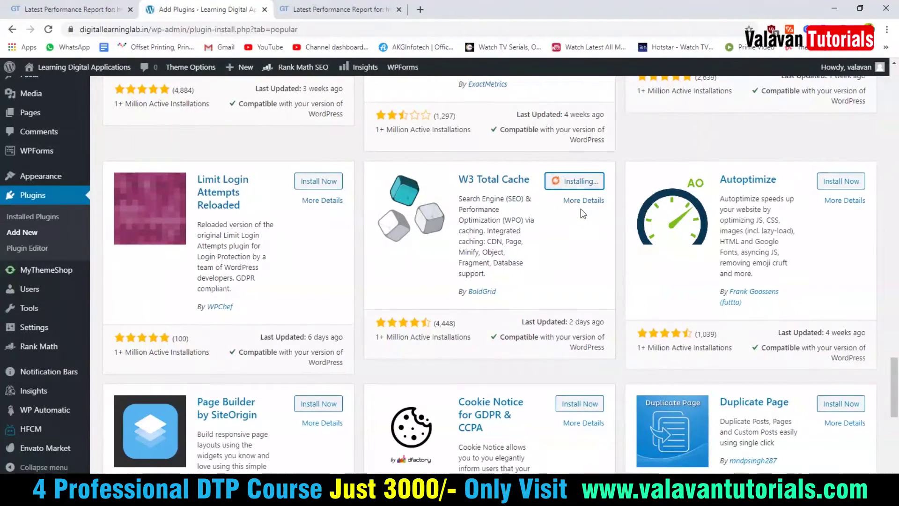
left_click(587, 187)
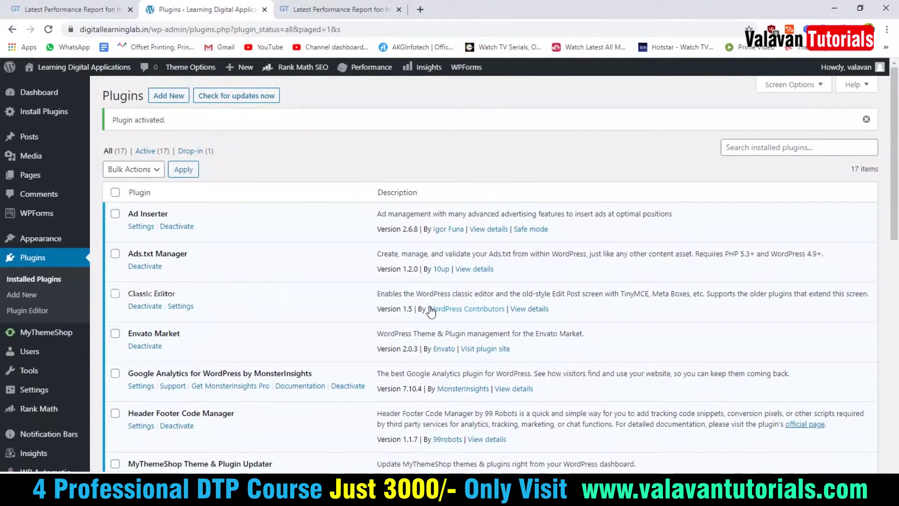
Step: Open the W3 Total Cache settings from the installed plugins and go to the Import / Export Settings section
scroll(431, 309, "down", 2)
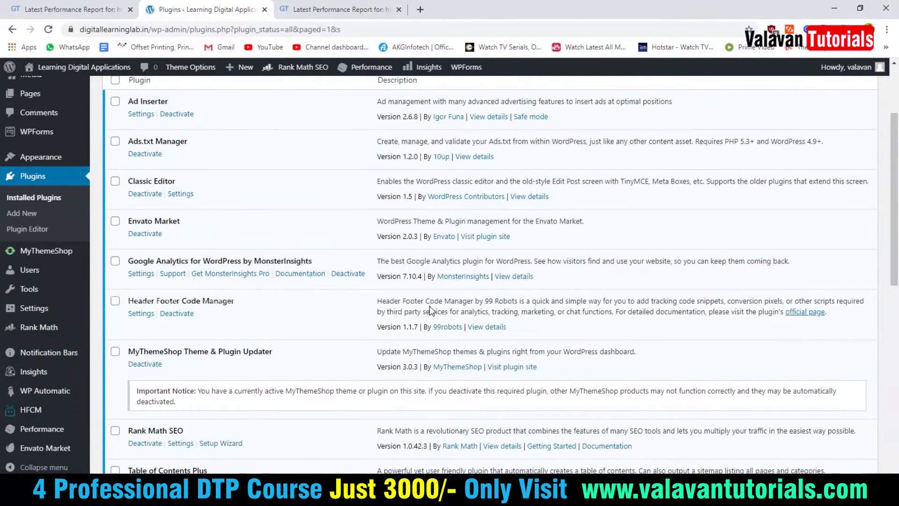
scroll(429, 305, "up", 3)
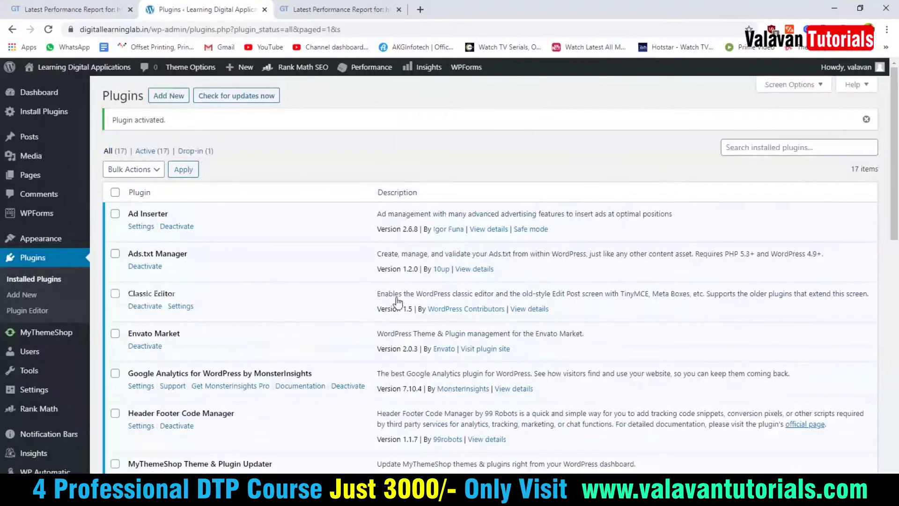
scroll(249, 298, "down", 2)
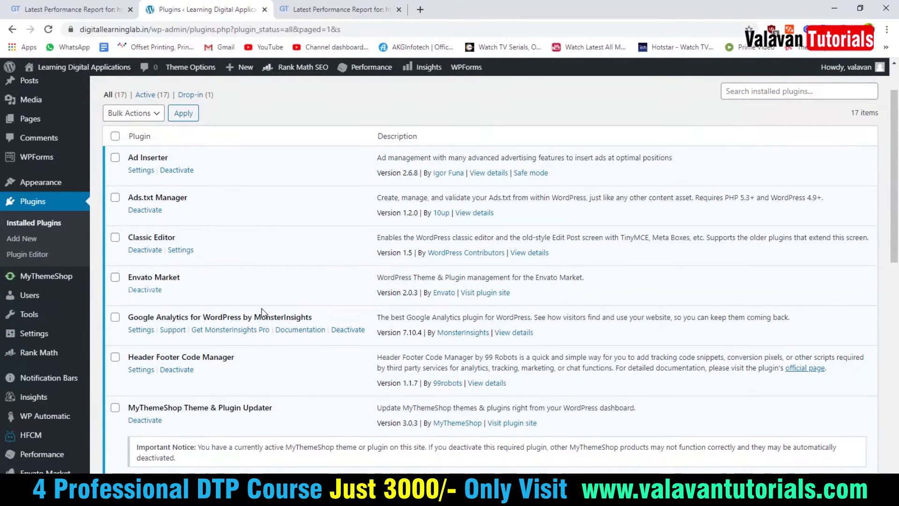
scroll(261, 308, "down", 5)
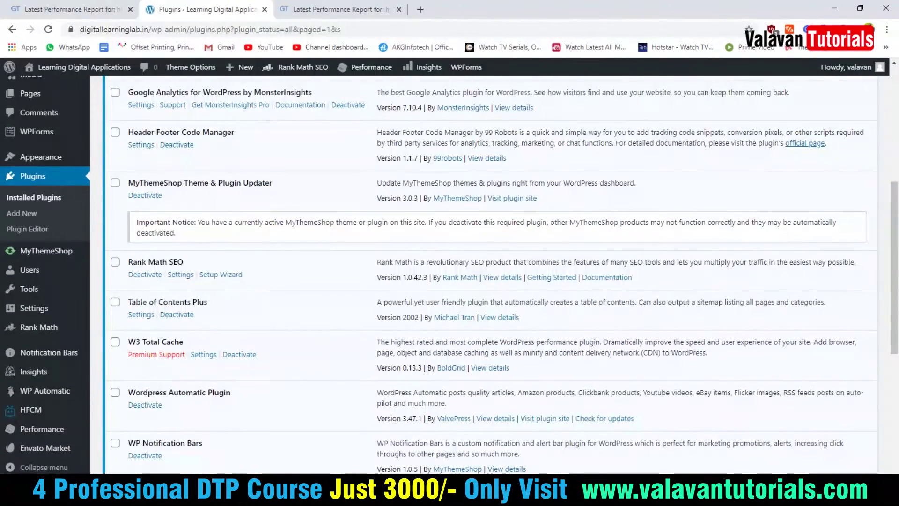
left_click(203, 359)
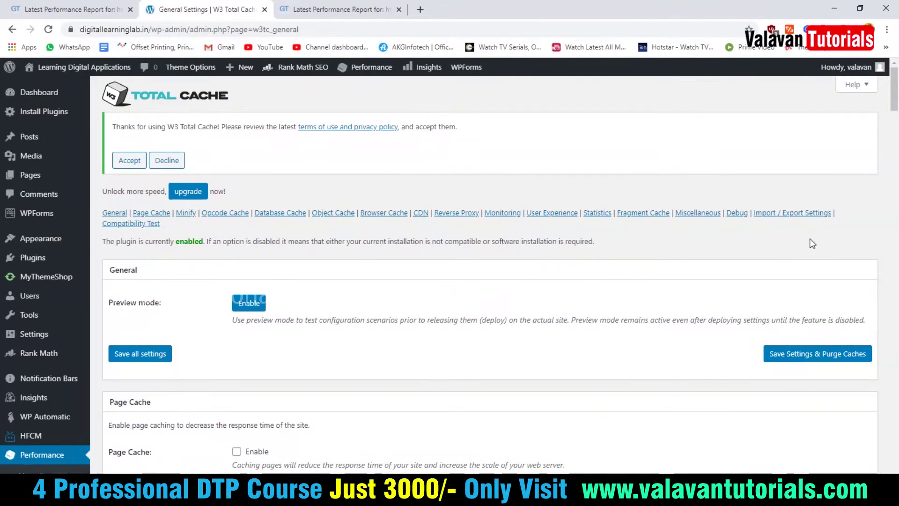
left_click(791, 216)
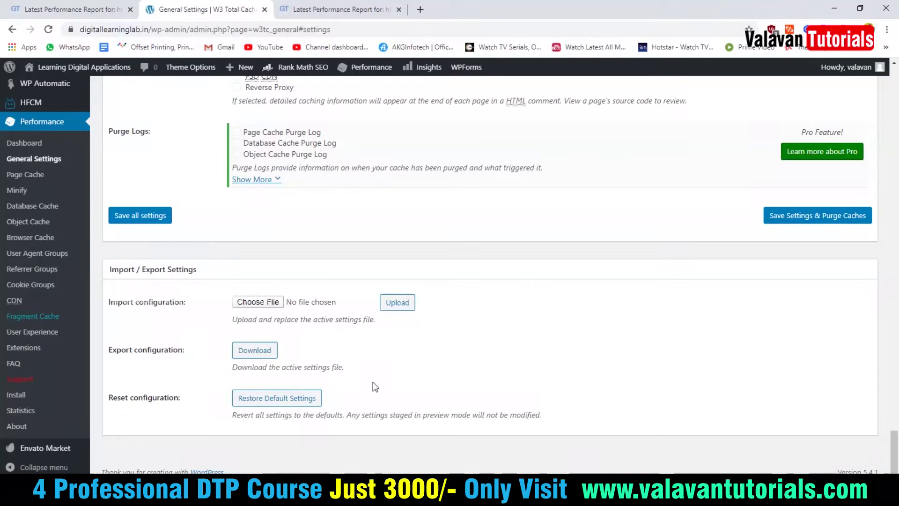
Step: Import the mythemeshop-w3tc-configuration JSON file from the Downloads folder as the W3 Total Cache configuration
left_click(263, 303)
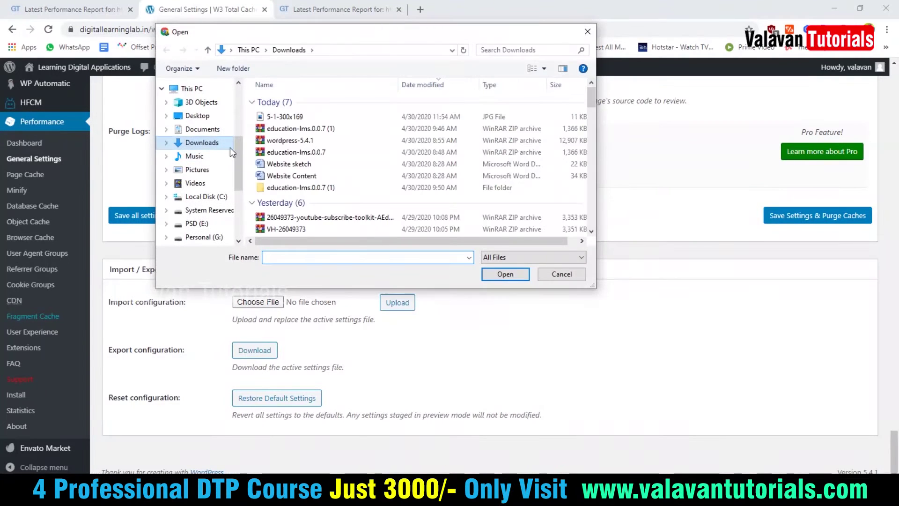
left_click(302, 141)
scroll(306, 149, "down", 6)
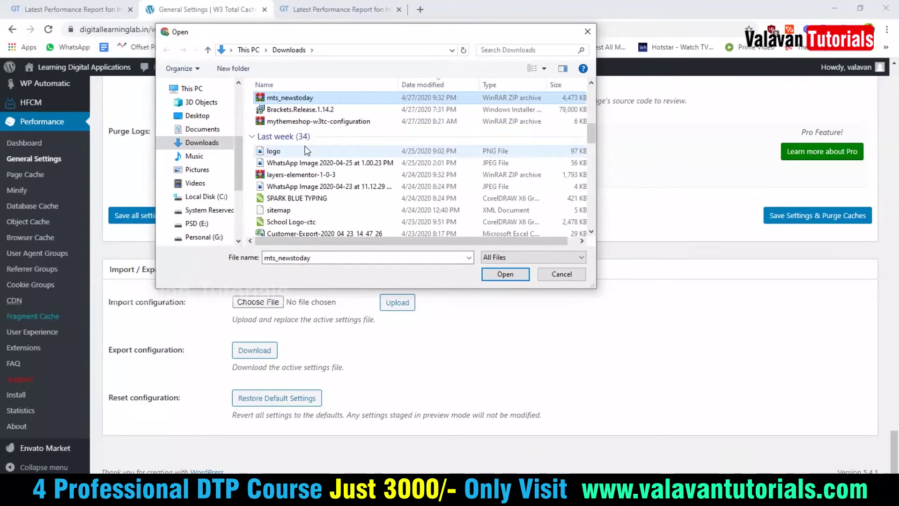
left_click(330, 122)
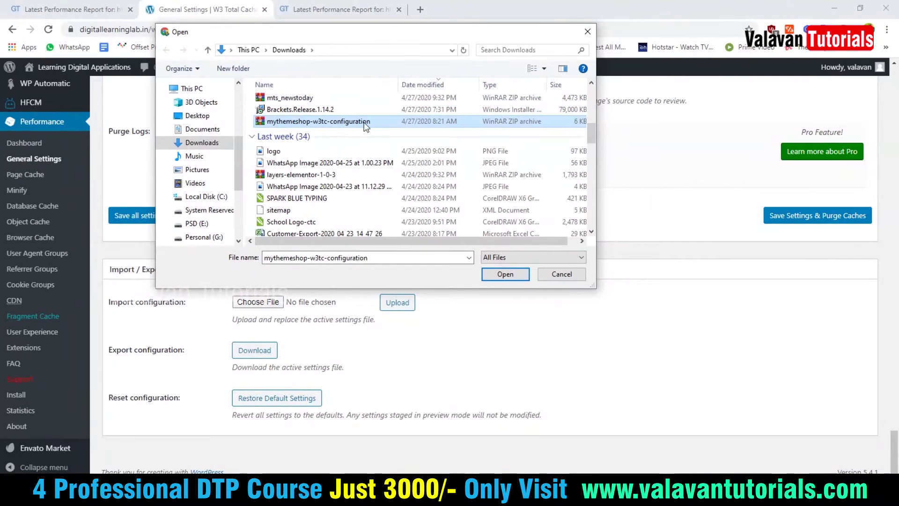
scroll(344, 131, "down", 10)
left_click(303, 217)
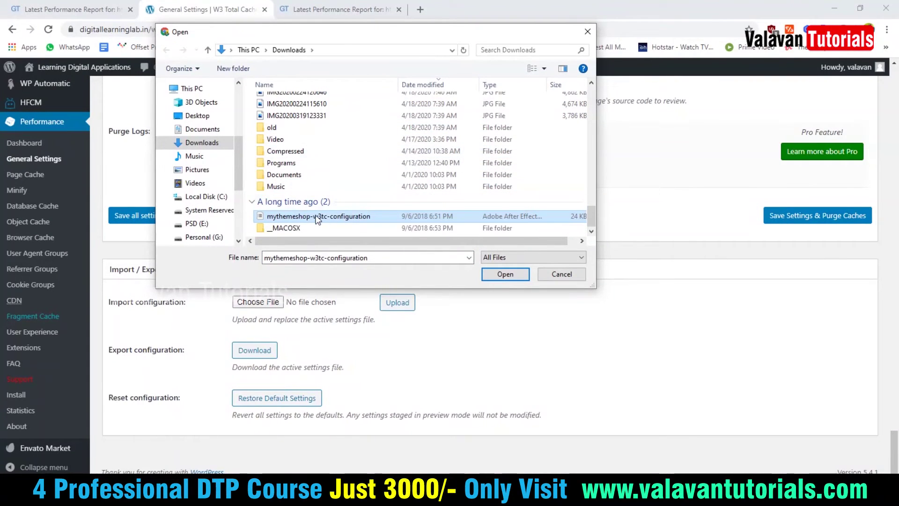
scroll(335, 178, "up", 5)
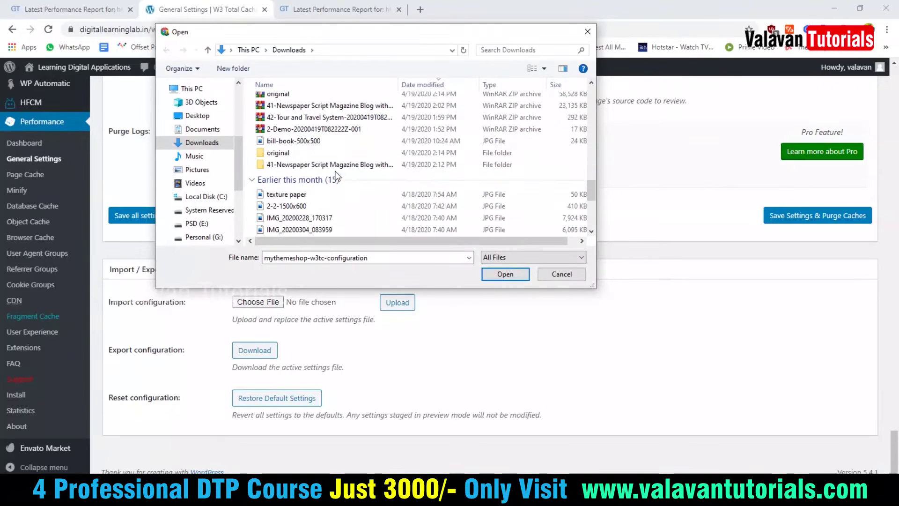
scroll(326, 173, "down", 2)
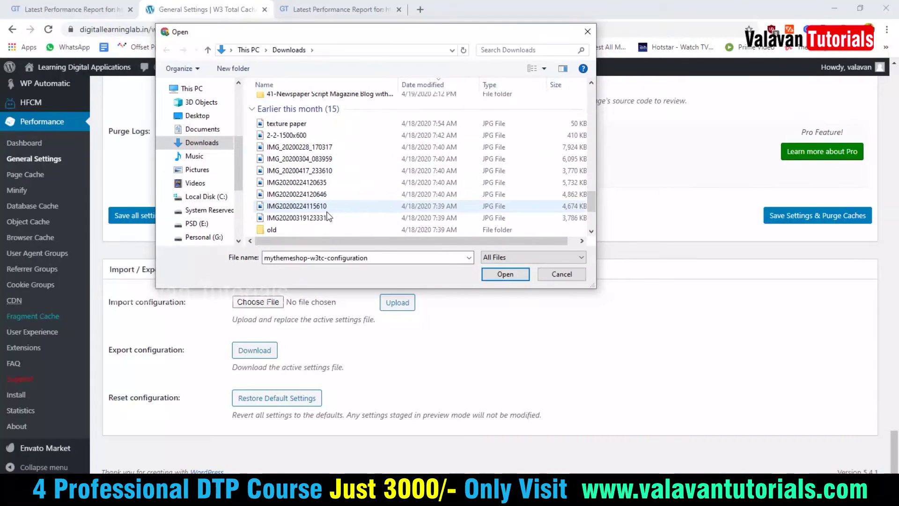
scroll(330, 219, "down", 2)
scroll(342, 220, "down", 1)
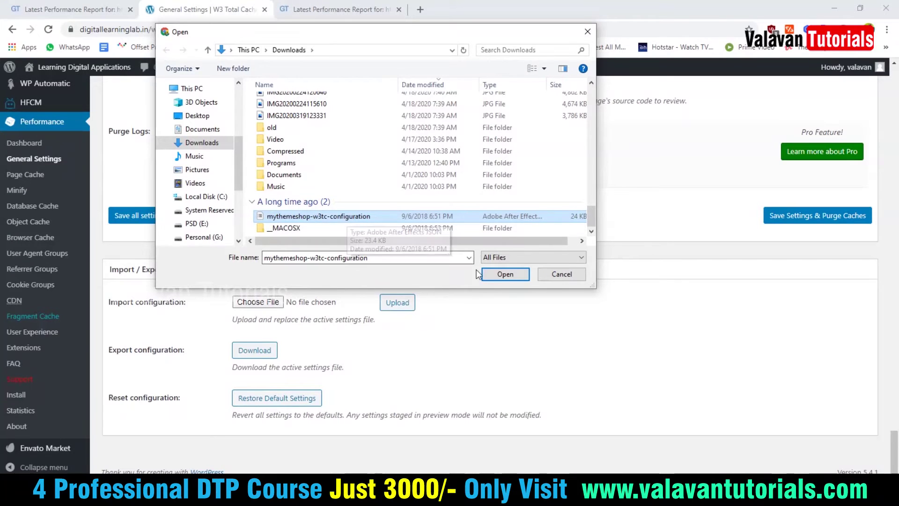
left_click(499, 273)
left_click(404, 303)
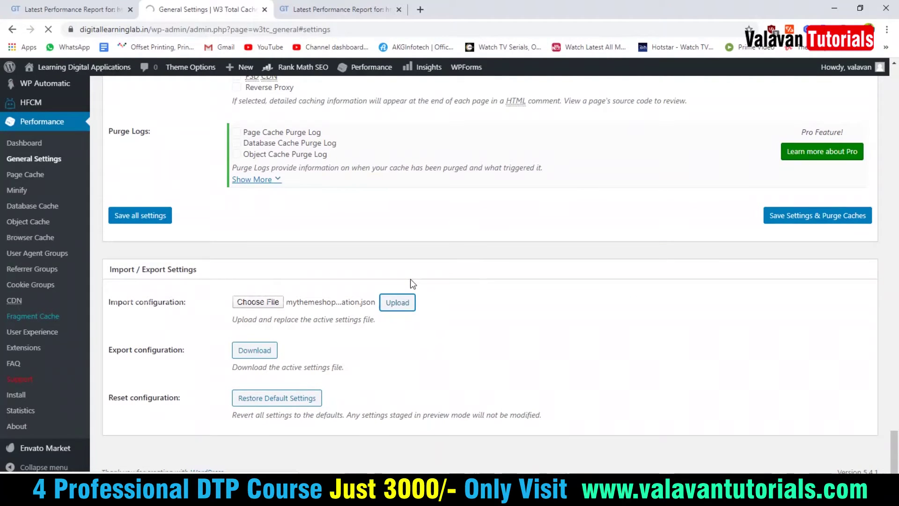
Step: Check the imported General and Page Cache options and save all W3 Total Cache settings
scroll(412, 281, "up", 12)
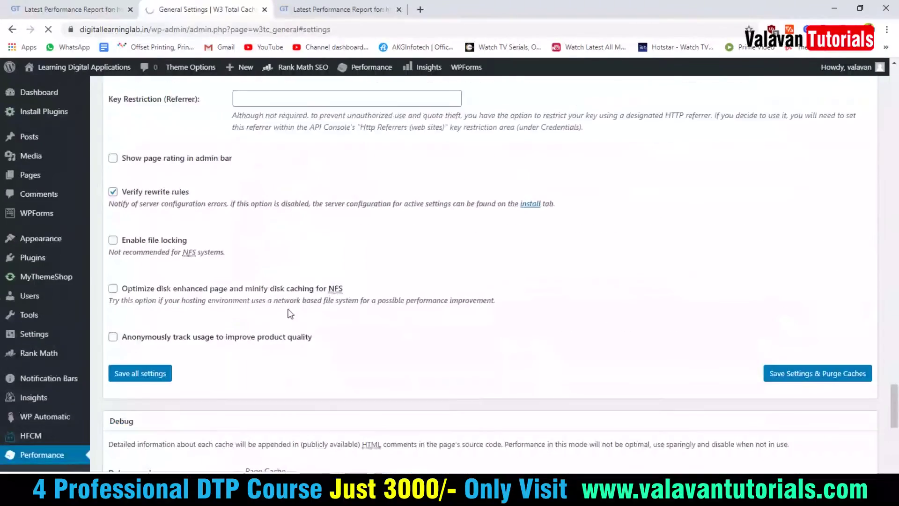
scroll(398, 384, "down", 4)
scroll(280, 304, "up", 8)
scroll(210, 281, "up", 2)
scroll(272, 349, "down", 6)
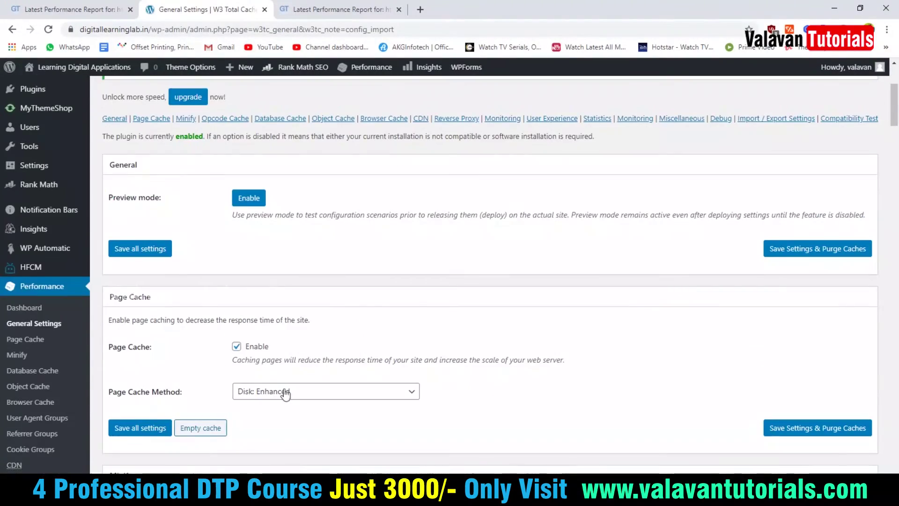
scroll(399, 292, "down", 1)
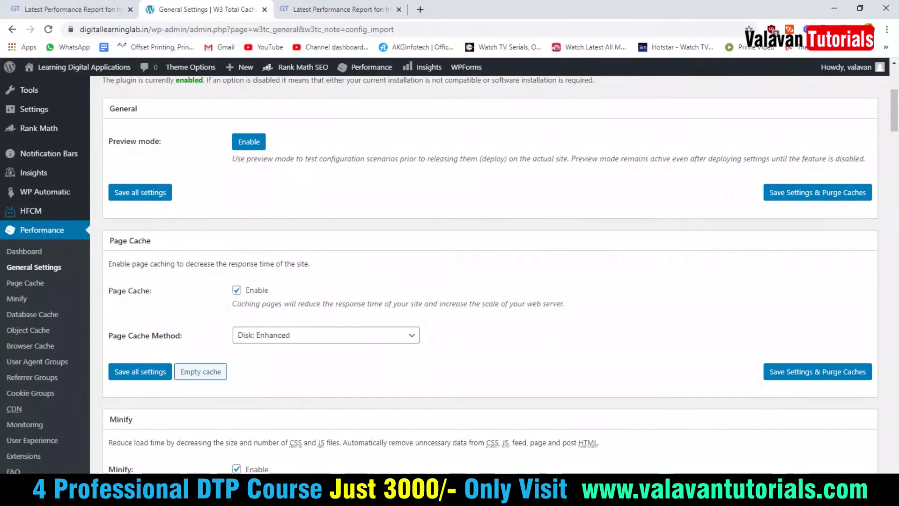
left_click(143, 193)
Step: Review the saved W3 Total Cache general settings, from Page Cache through CDN and Debug to Import / Export Settings
scroll(291, 298, "down", 15)
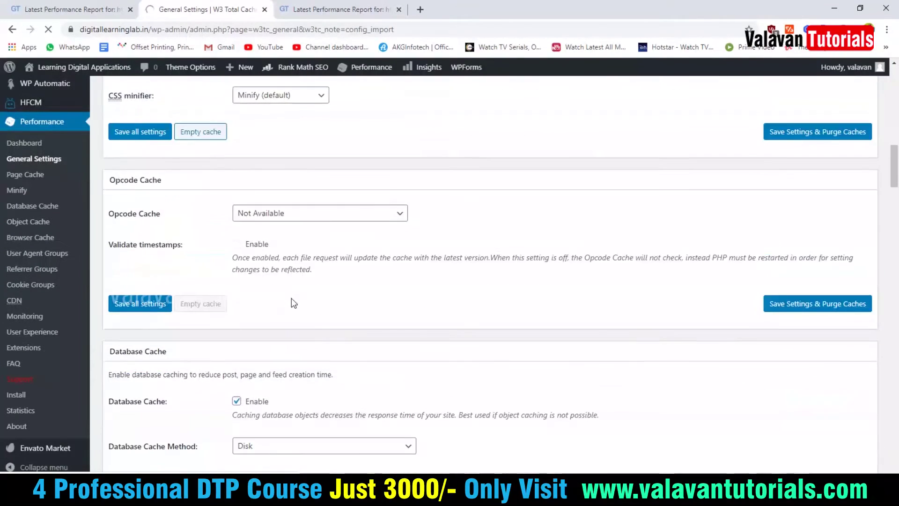
scroll(288, 361, "down", 10)
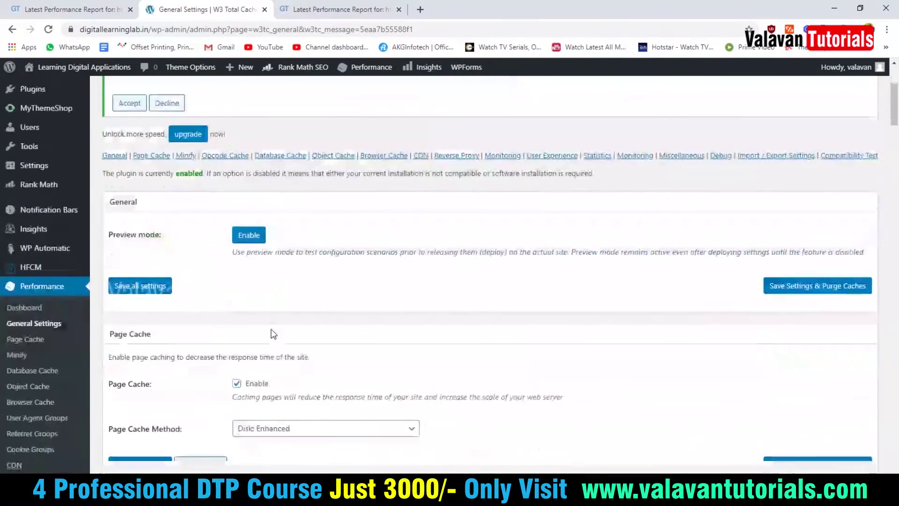
scroll(290, 366, "down", 20)
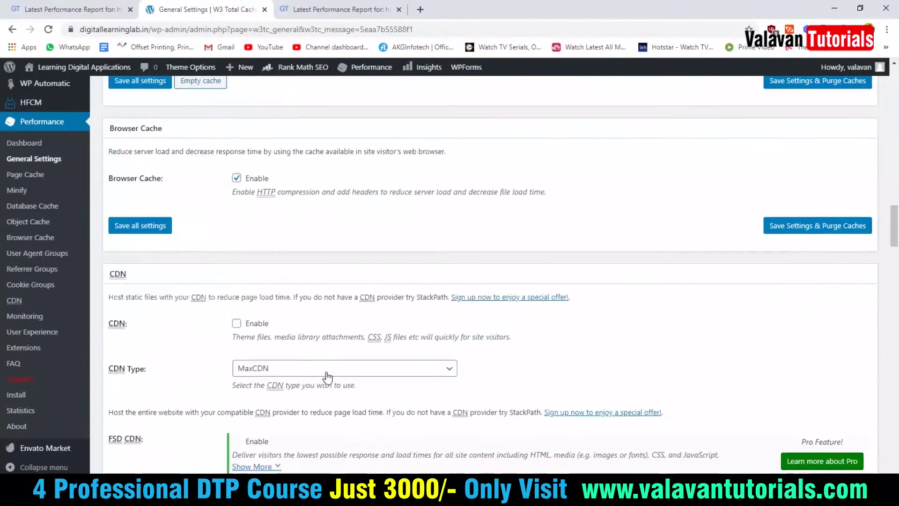
scroll(335, 374, "down", 12)
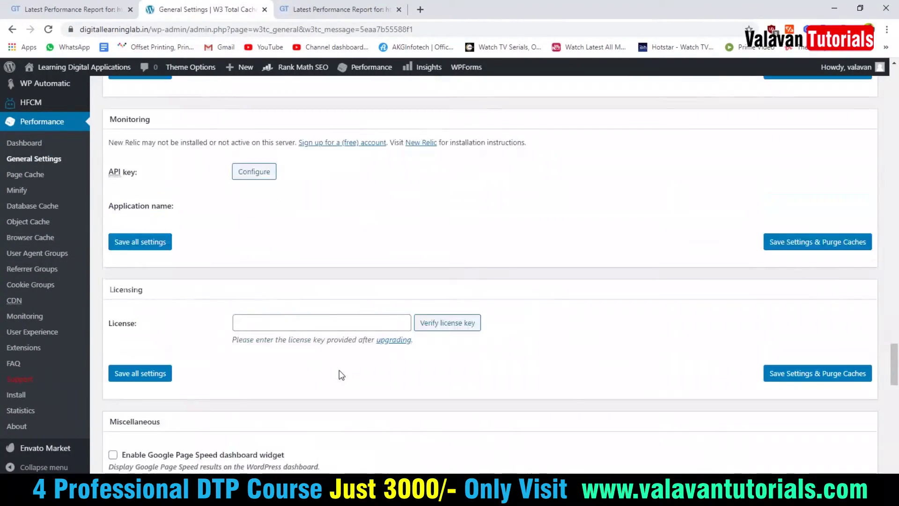
scroll(412, 385, "down", 14)
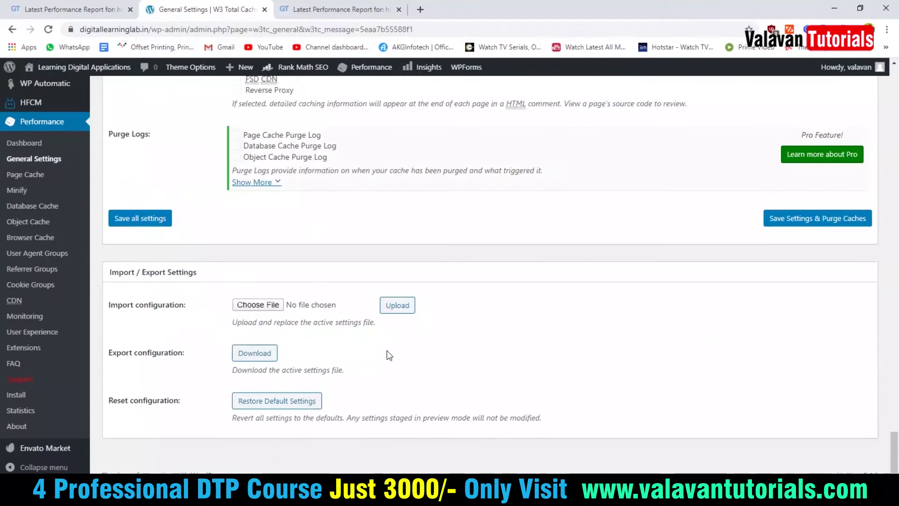
scroll(420, 378, "up", 3)
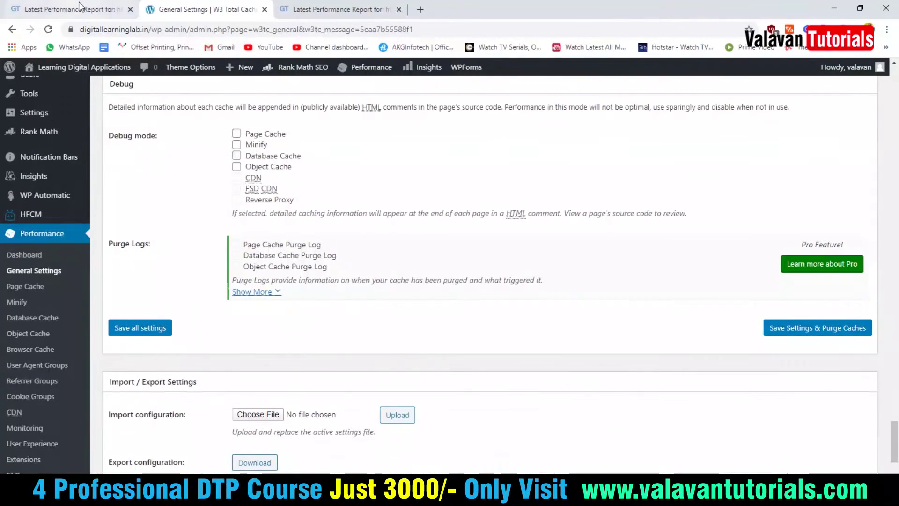
left_click(79, 7)
scroll(200, 244, "up", 2)
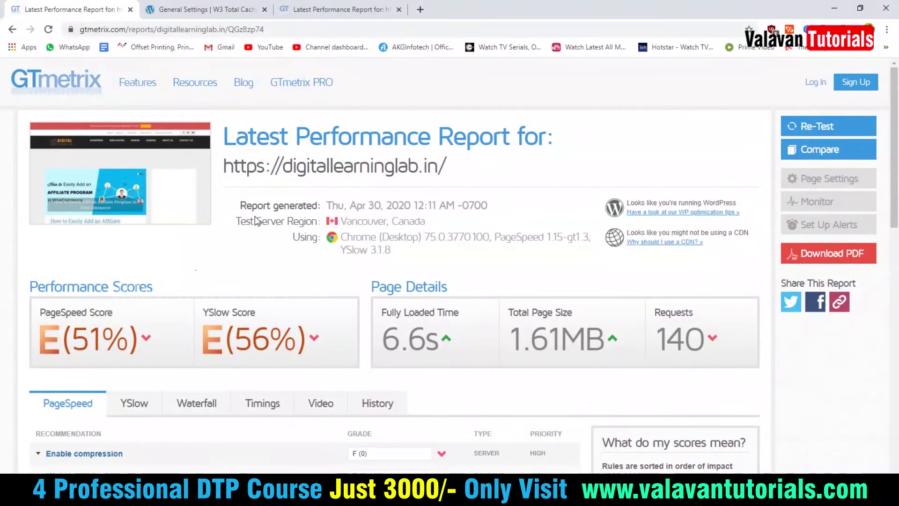
left_click(55, 86)
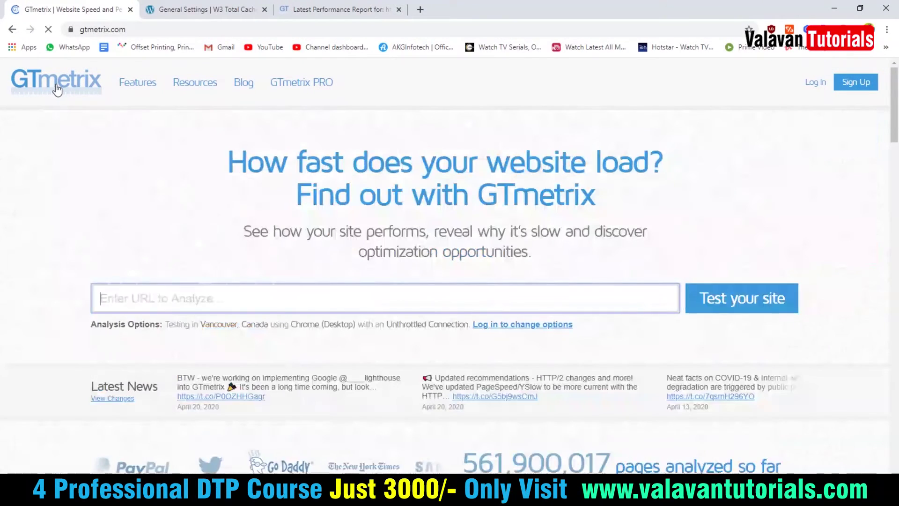
left_click(160, 298)
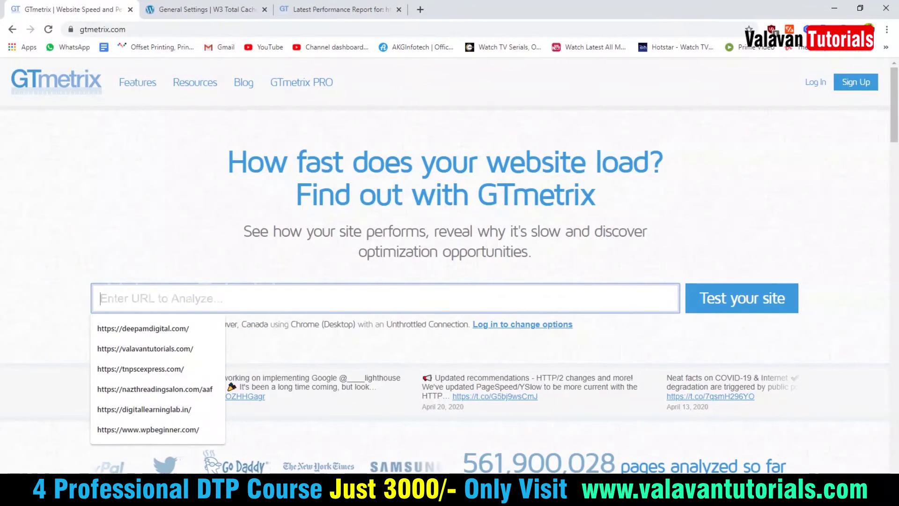
left_click(162, 408)
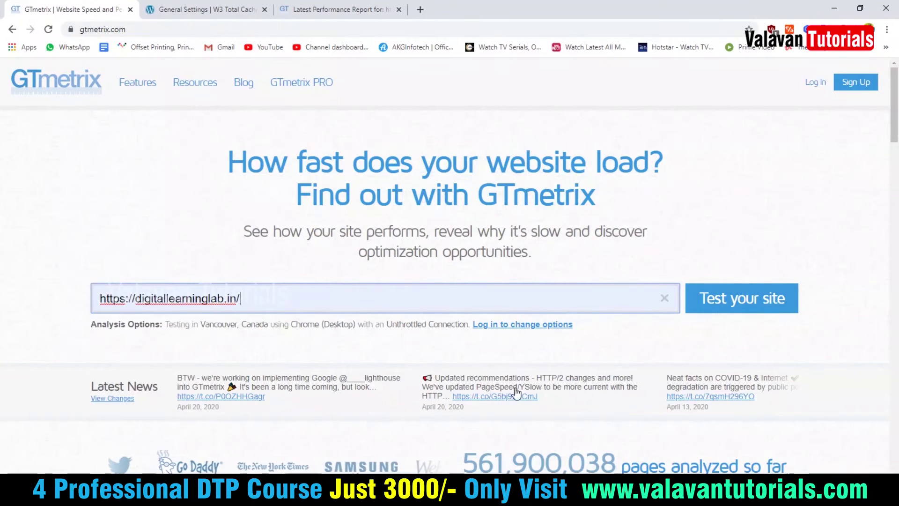
left_click(754, 308)
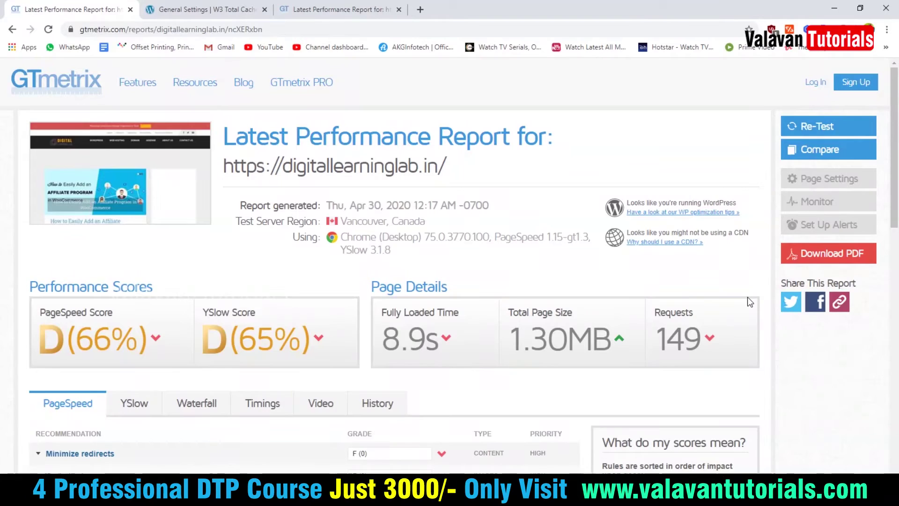
scroll(747, 297, "down", 6)
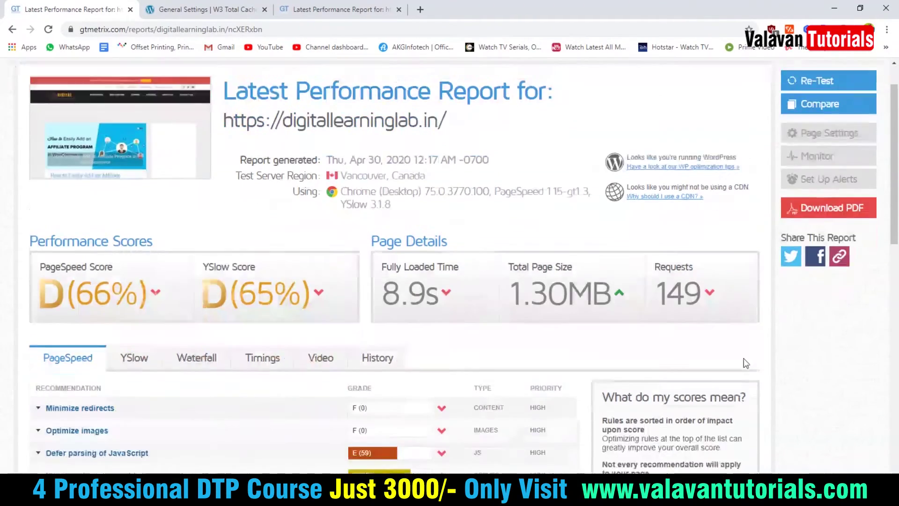
scroll(218, 303, "up", 3)
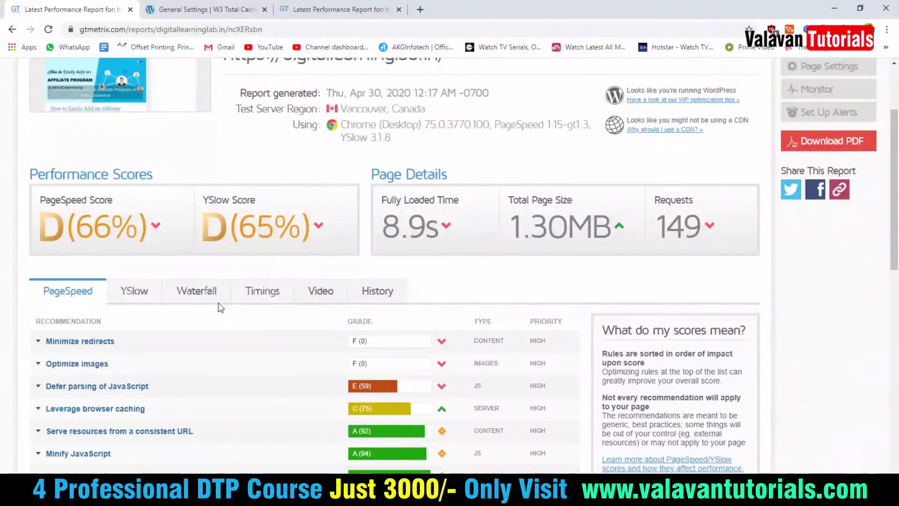
scroll(218, 303, "up", 3)
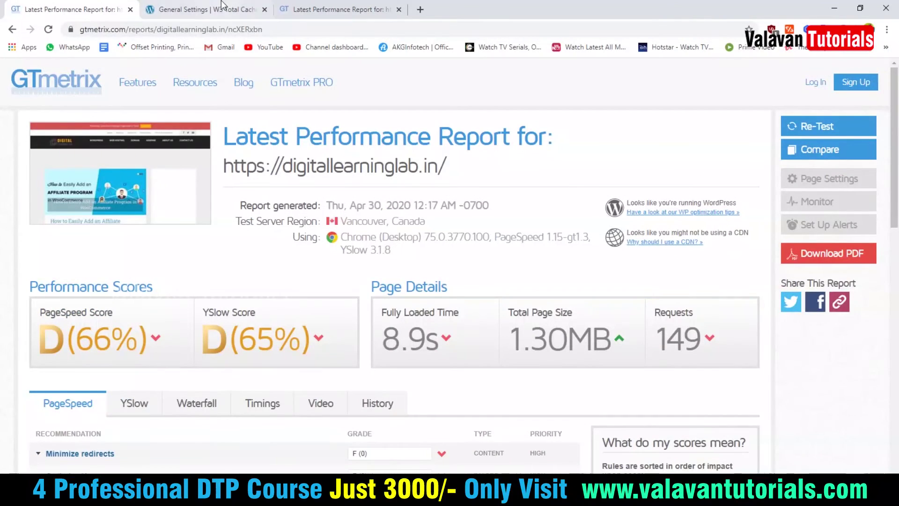
Step: Switch to the WordPress admin and purge all W3 Total Cache caches
left_click(216, 7)
scroll(444, 245, "up", 5)
mouse_move(372, 70)
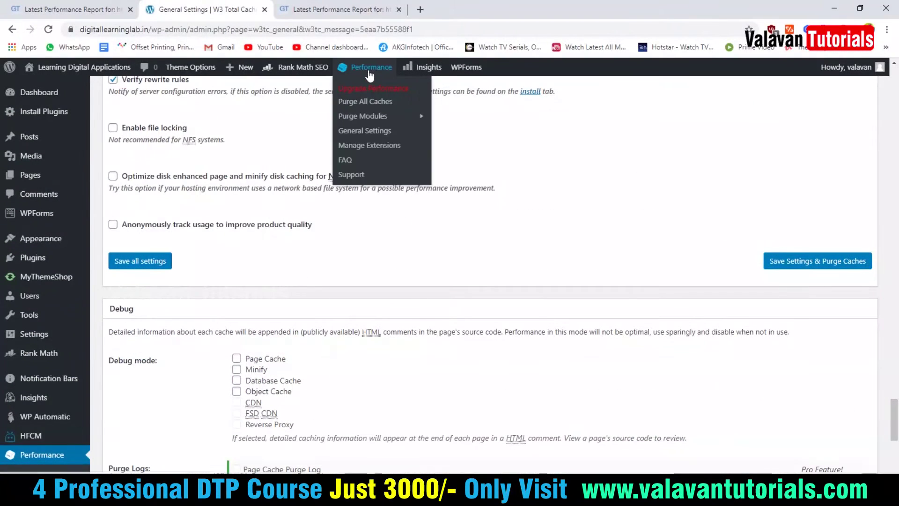
left_click(377, 102)
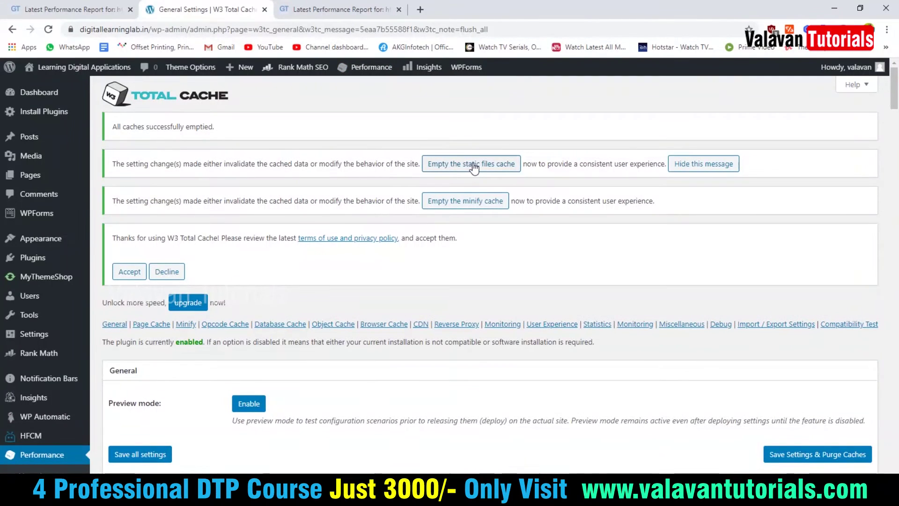
Step: Empty the static files and minify caches, and accept the W3 Total Cache terms of use and privacy policy
left_click(473, 166)
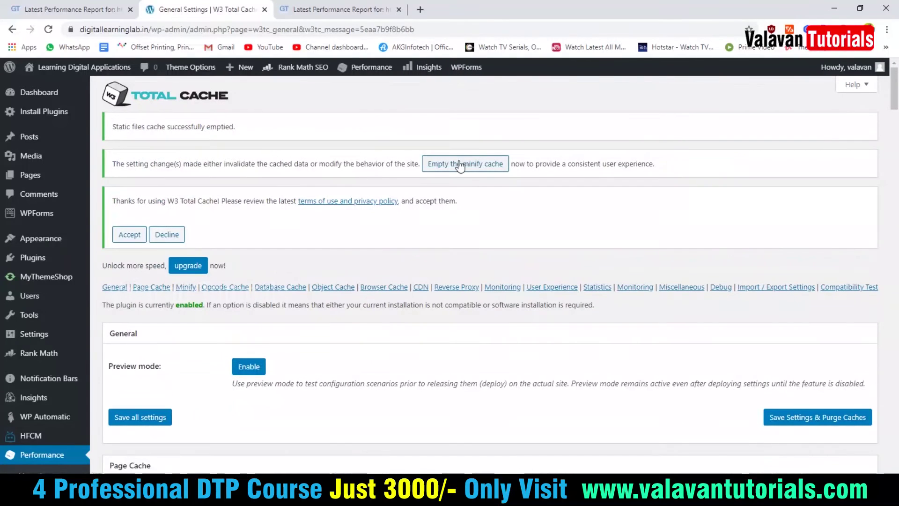
left_click(463, 166)
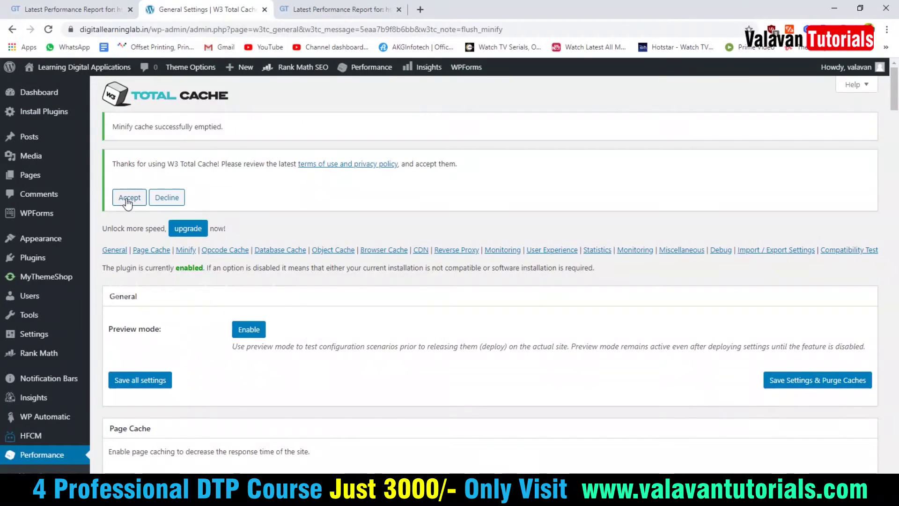
left_click(128, 199)
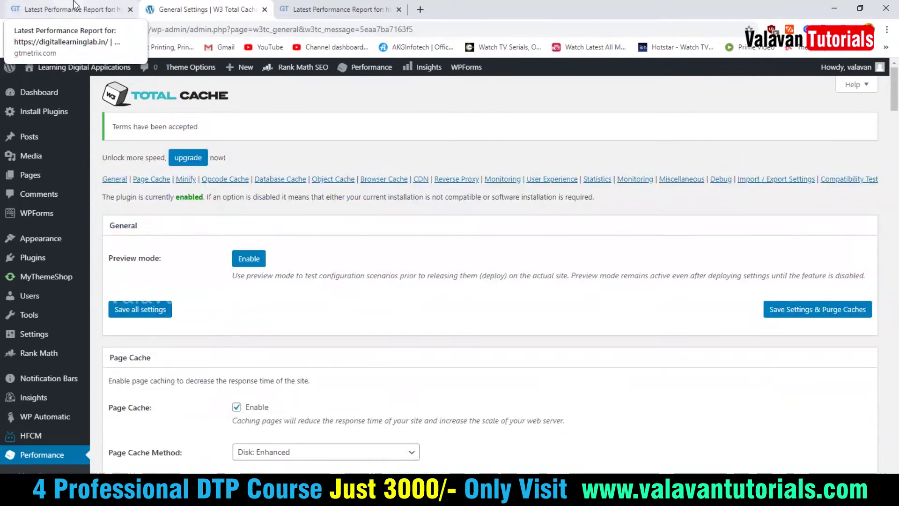
left_click(73, 6)
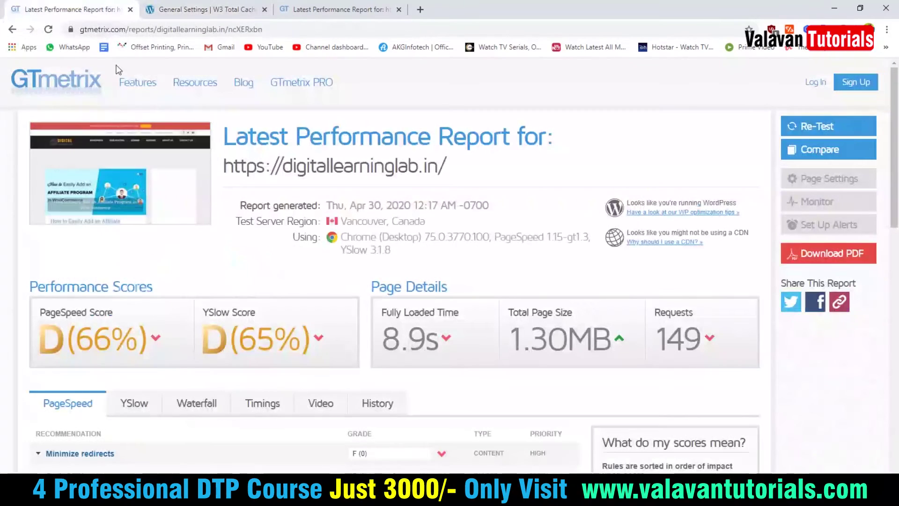
left_click(820, 126)
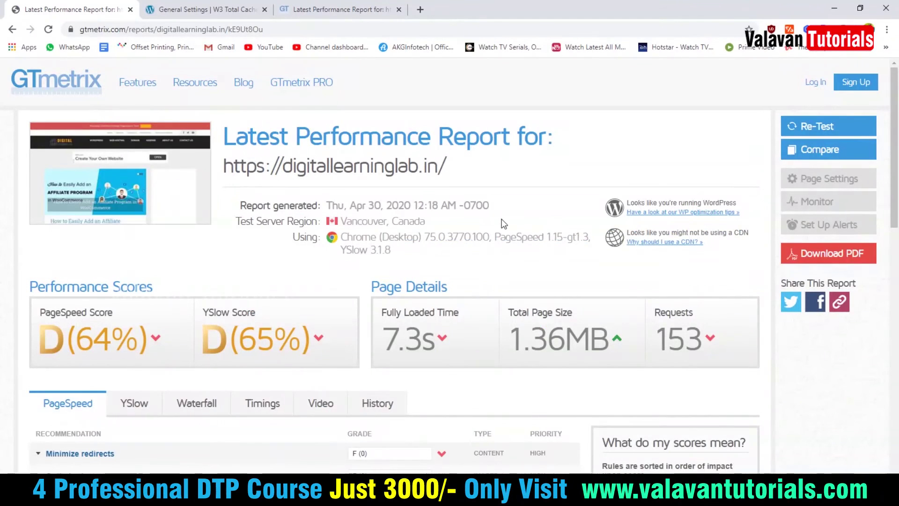
scroll(344, 274, "down", 3)
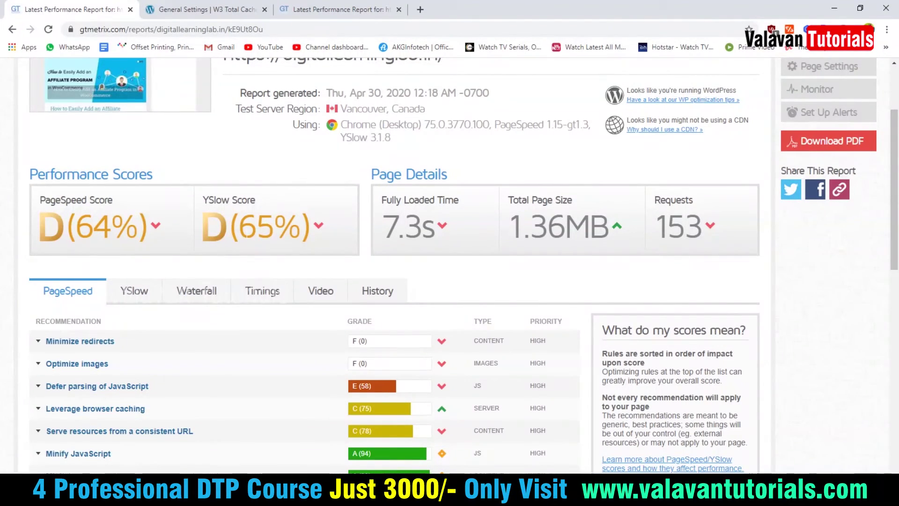
scroll(353, 253, "up", 3)
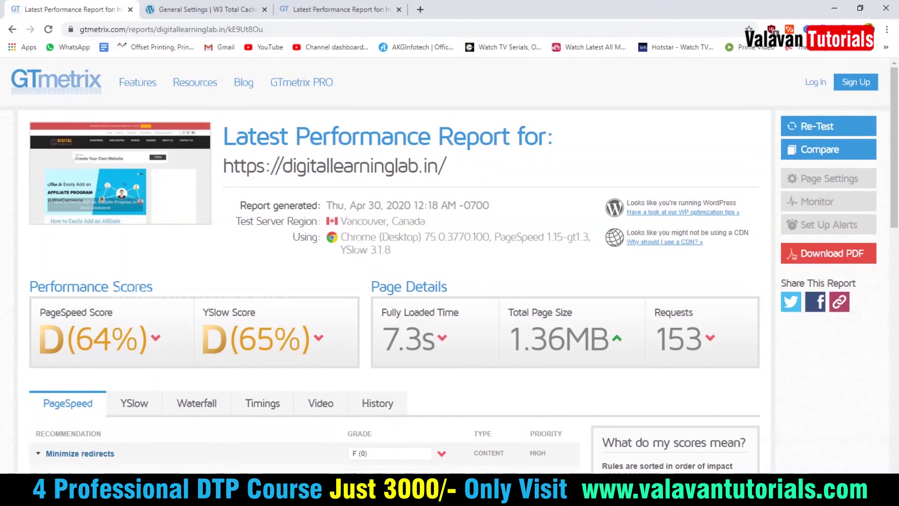
scroll(233, 364, "down", 3)
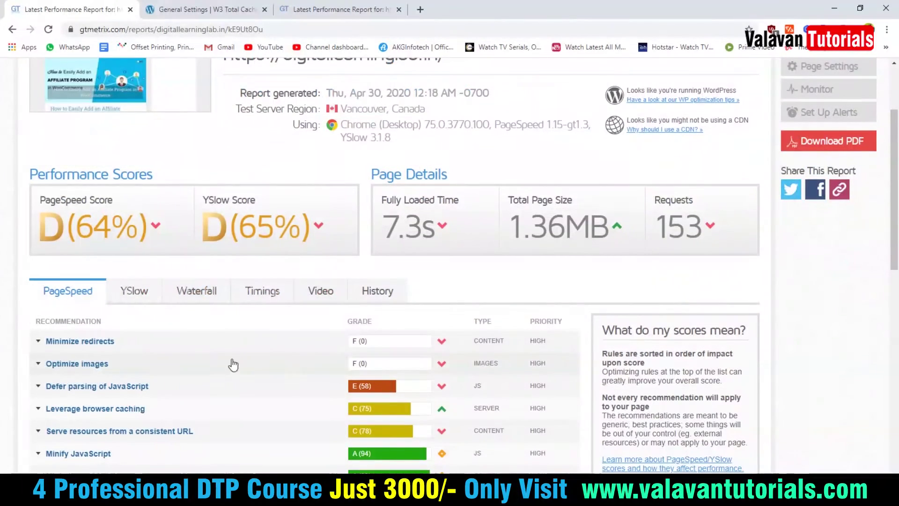
left_click(78, 367)
left_click(95, 369)
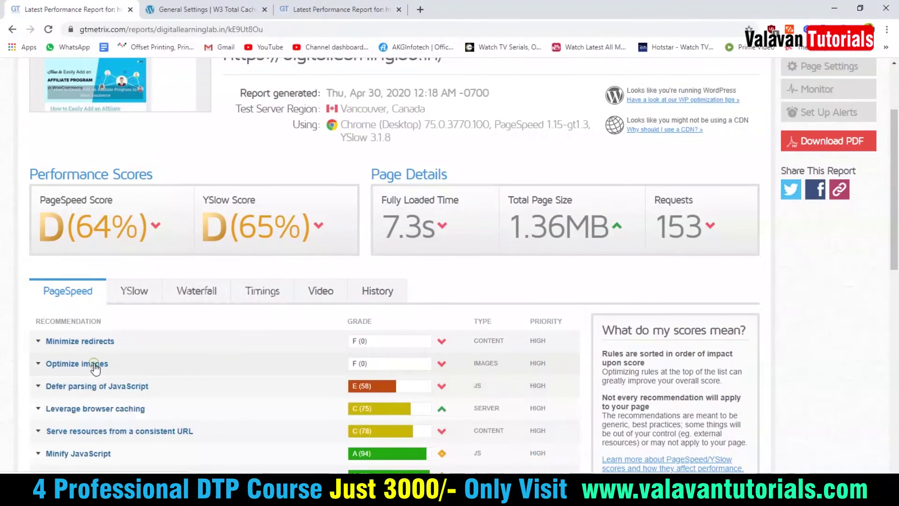
left_click(373, 10)
scroll(237, 341, "down", 6)
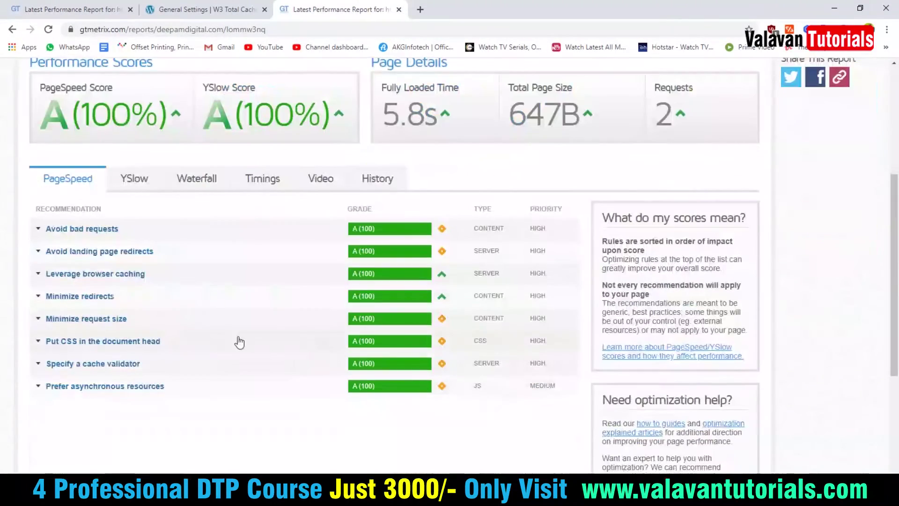
scroll(300, 284, "up", 3)
scroll(300, 284, "up", 3)
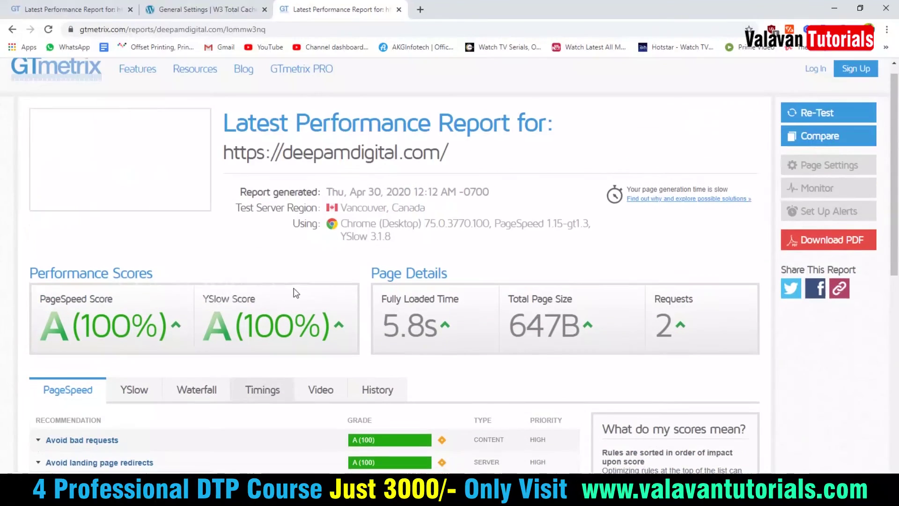
left_click(70, 9)
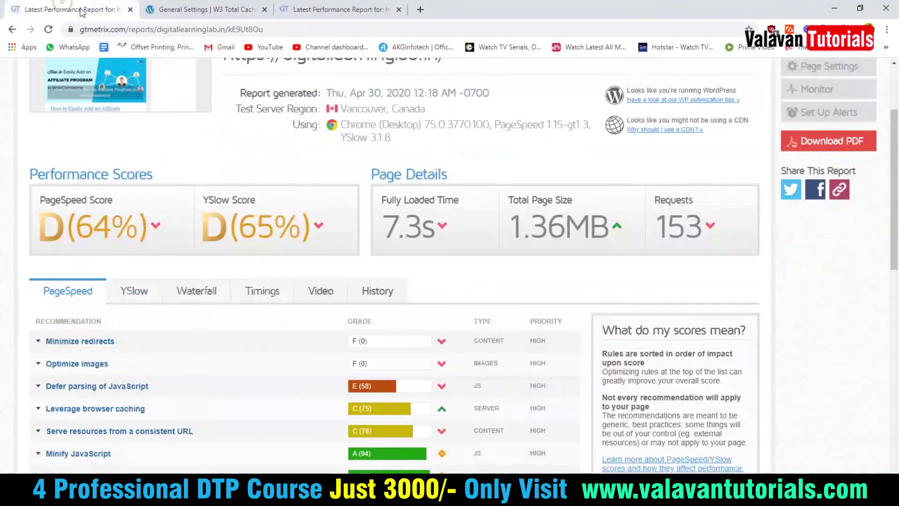
scroll(295, 215, "up", 4)
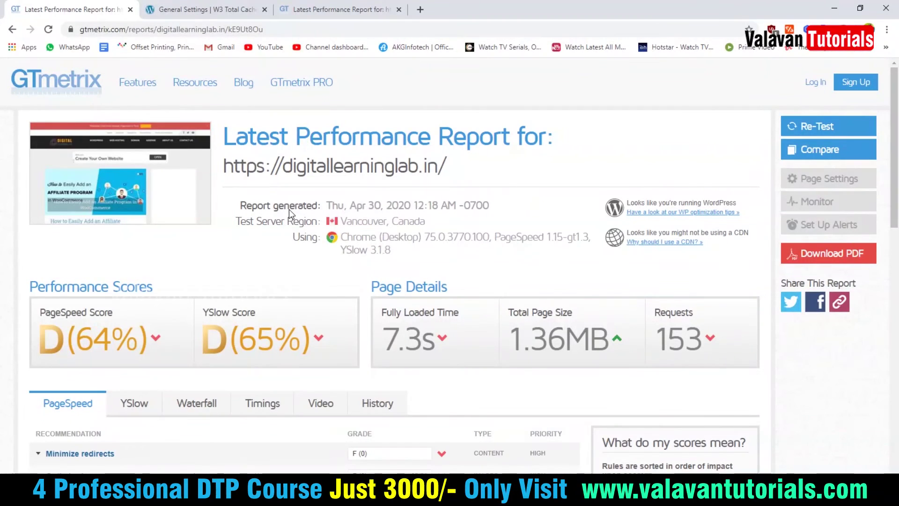
Step: Visit the live site from the WordPress admin in a new tab and open its WordPress category to check the loading speed
left_click(212, 5)
mouse_move(52, 67)
left_click_drag(47, 87, 320, 12)
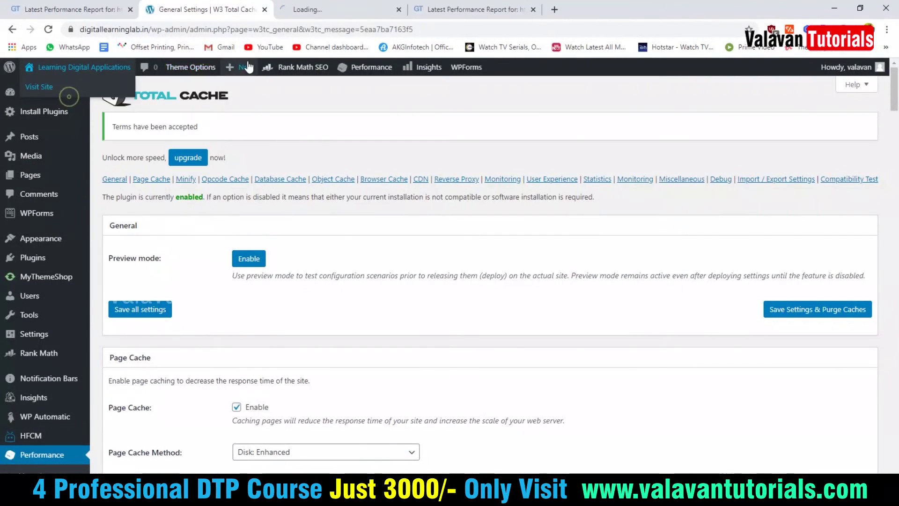
left_click(320, 12)
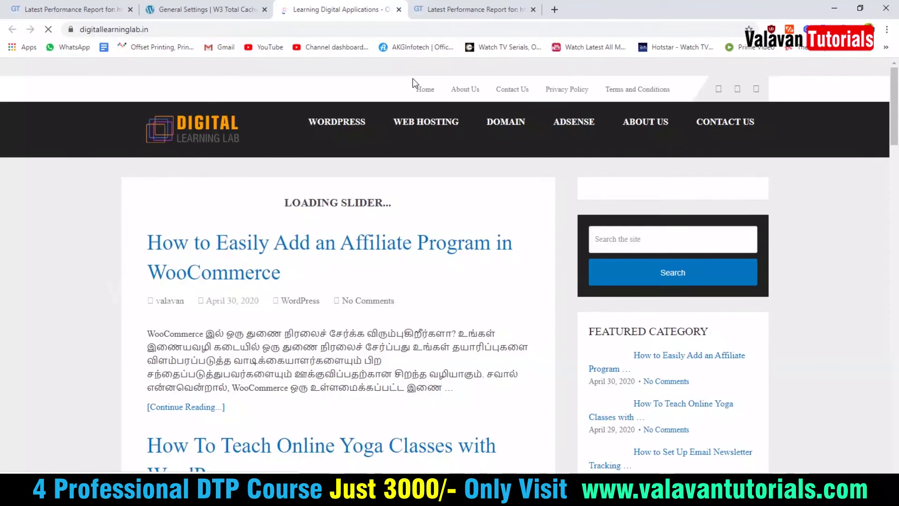
left_click(342, 122)
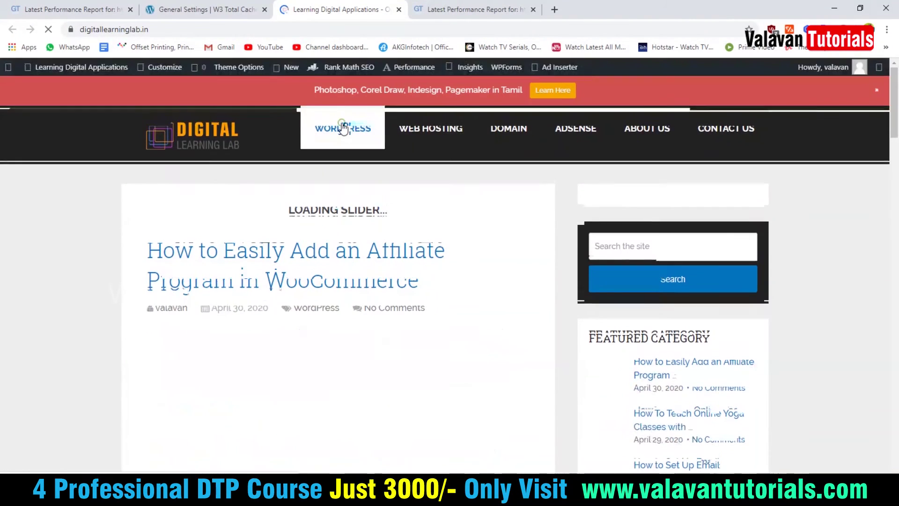